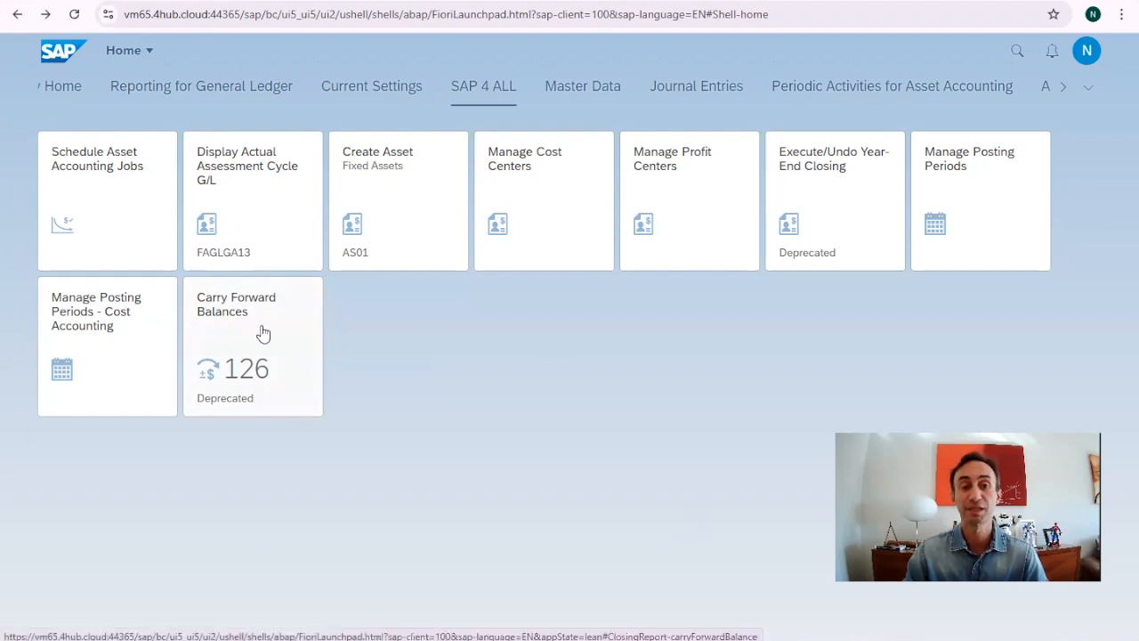
# Open Carry Forward Balances and run company code 1710 for fiscal year 2024, then dismiss the failure notice
pyautogui.click(232, 322)
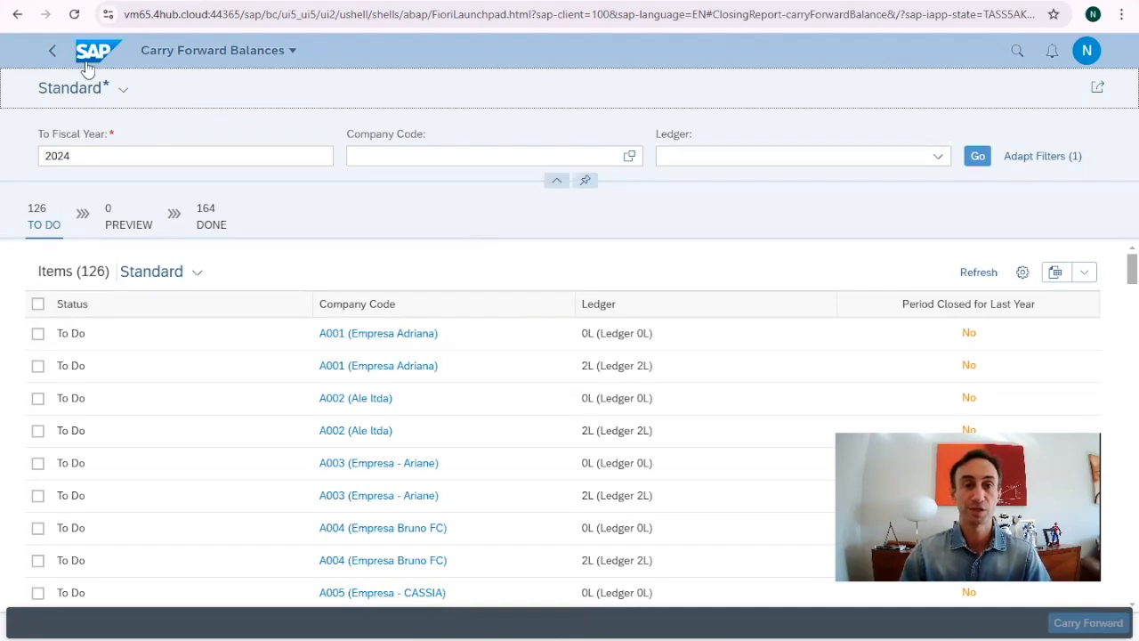
pyautogui.click(444, 153)
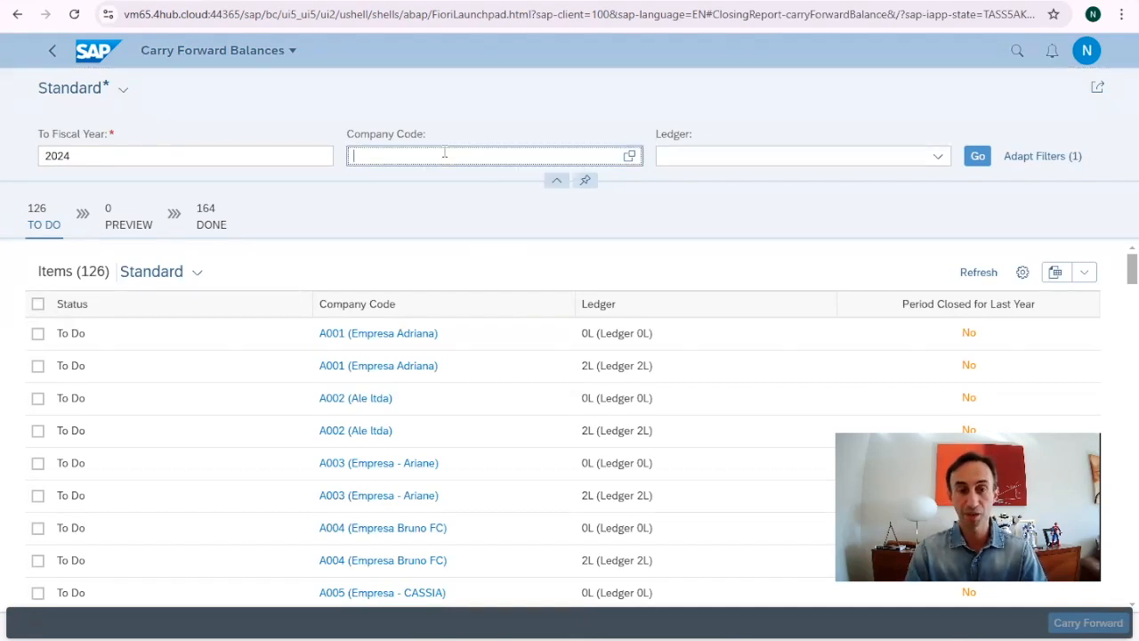
pyautogui.write('1710')
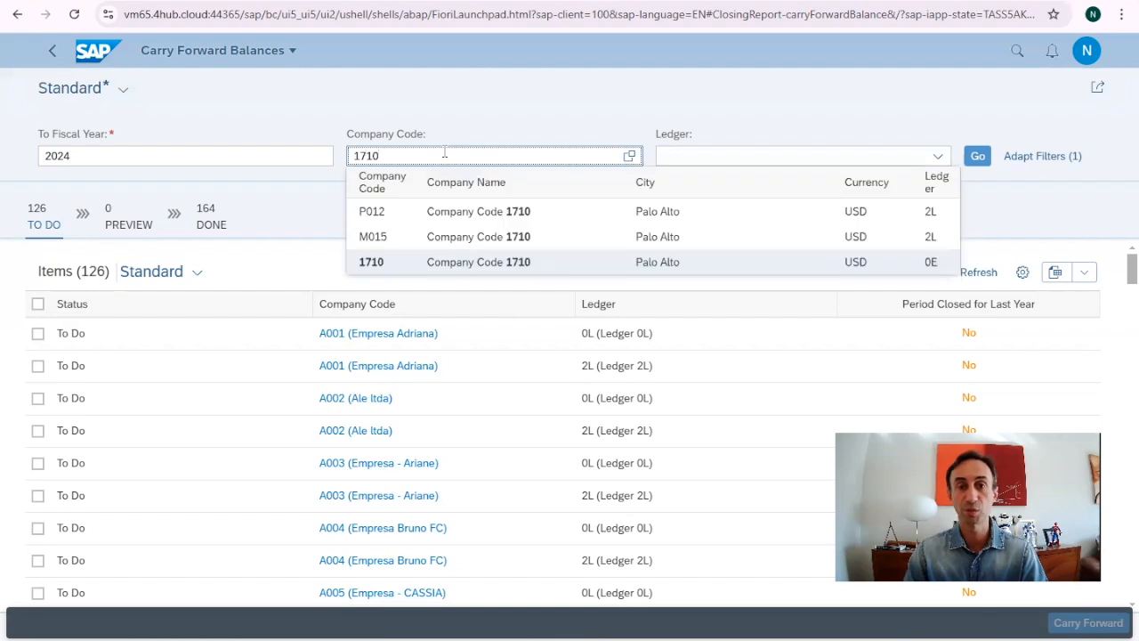
pyautogui.press('Return')
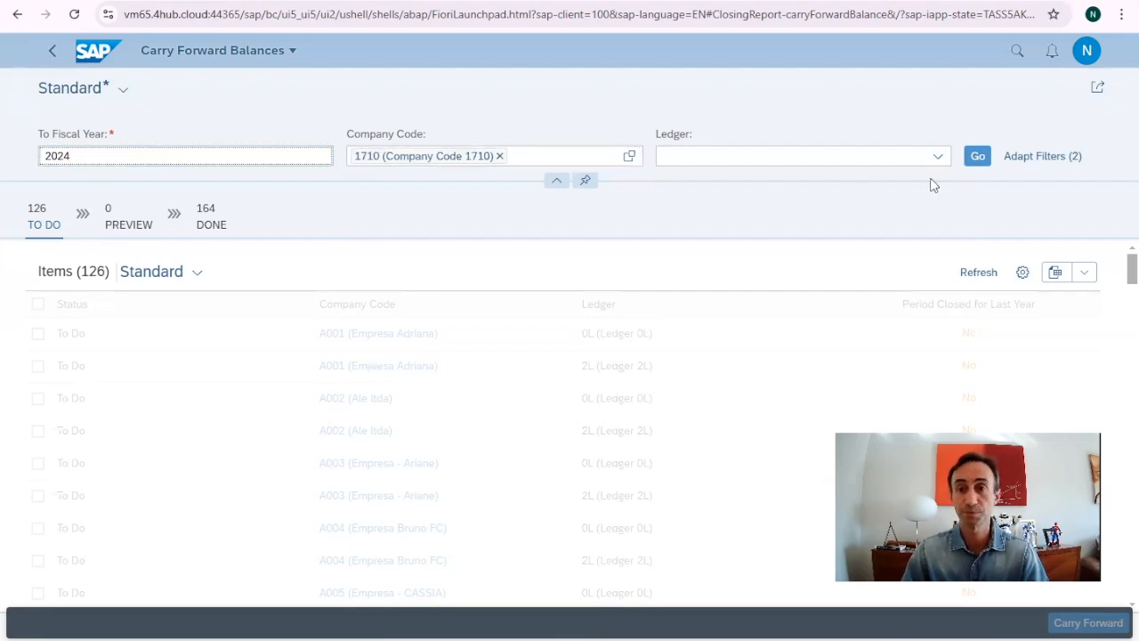
pyautogui.click(977, 155)
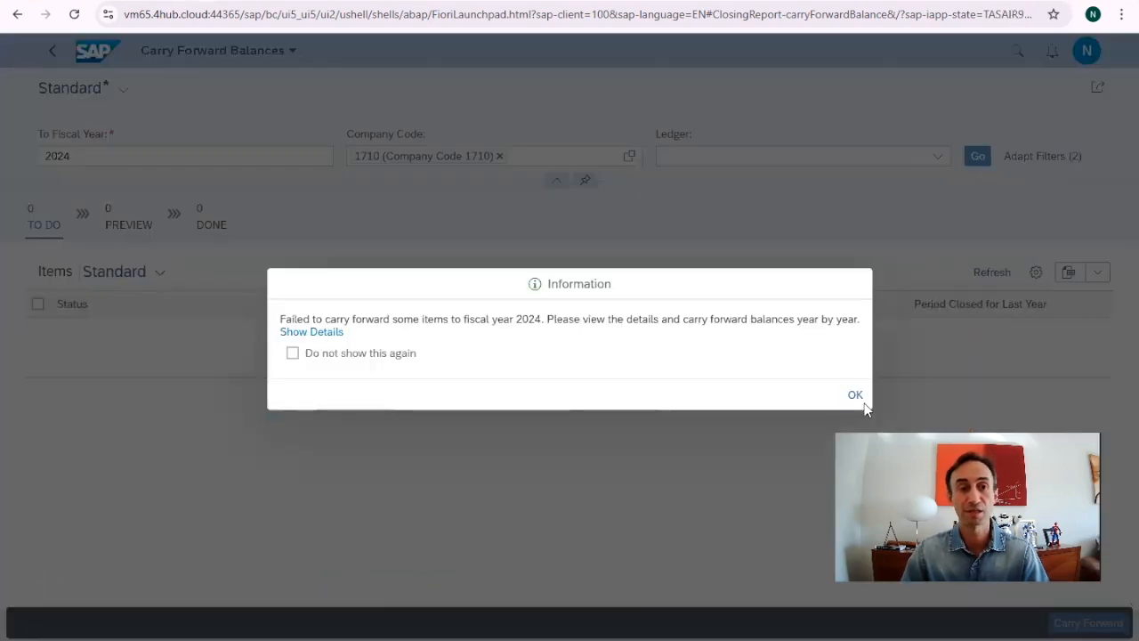
pyautogui.click(855, 395)
# Change the target fiscal year to 2021, then to 2022, and rerun the search
pyautogui.click(111, 156)
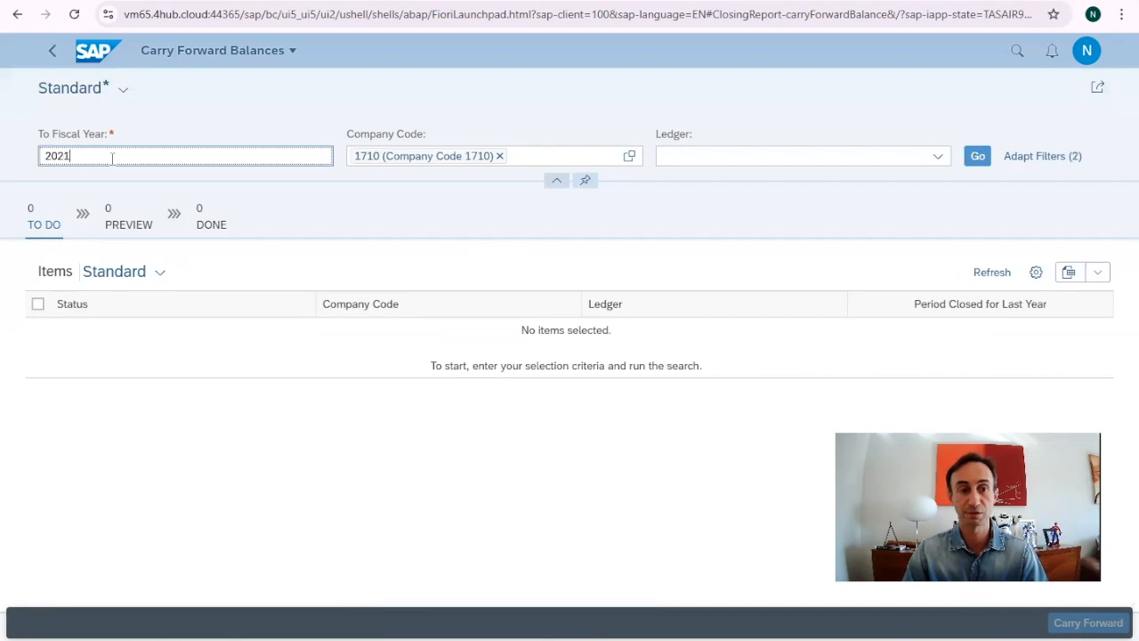
pyautogui.click(979, 157)
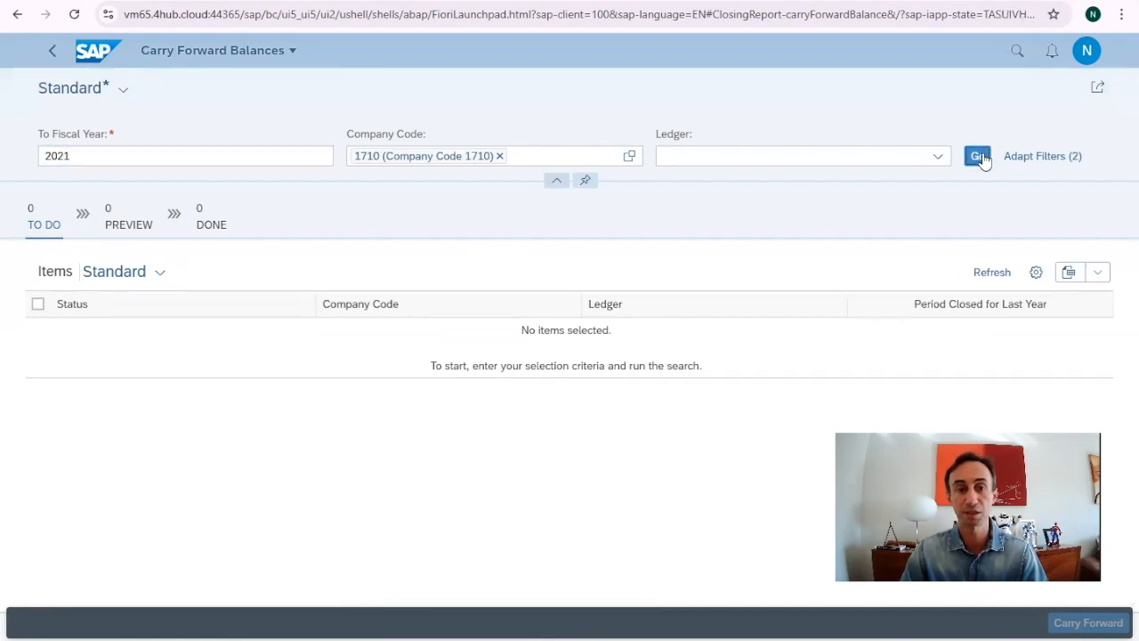
pyautogui.click(122, 155)
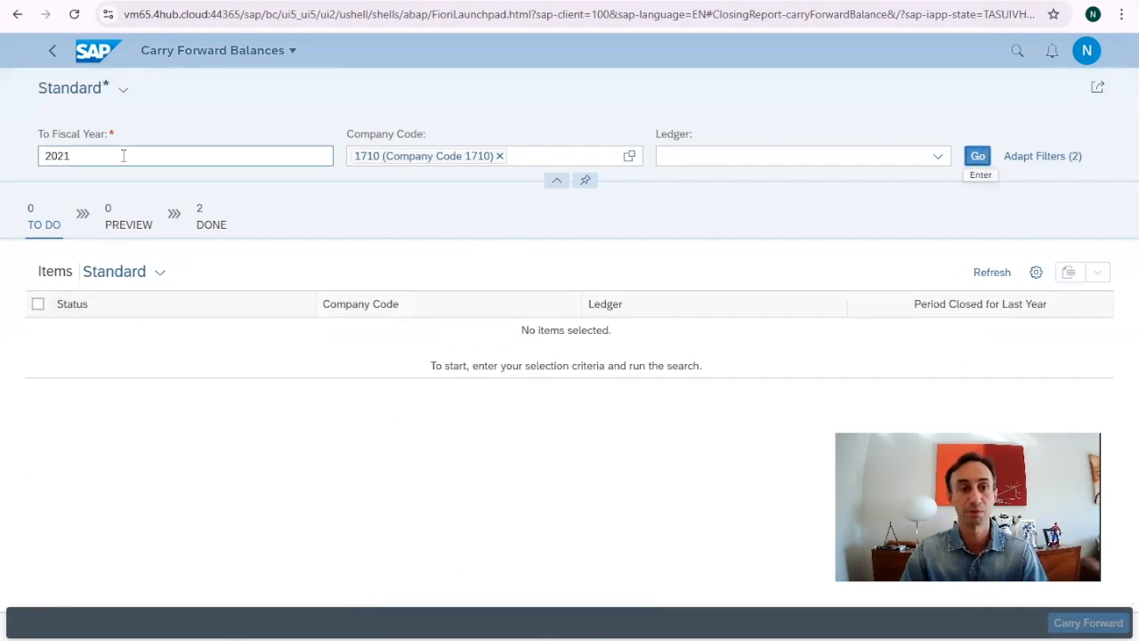
pyautogui.press('BackSpace')
pyautogui.write('2')
pyautogui.press('Return')
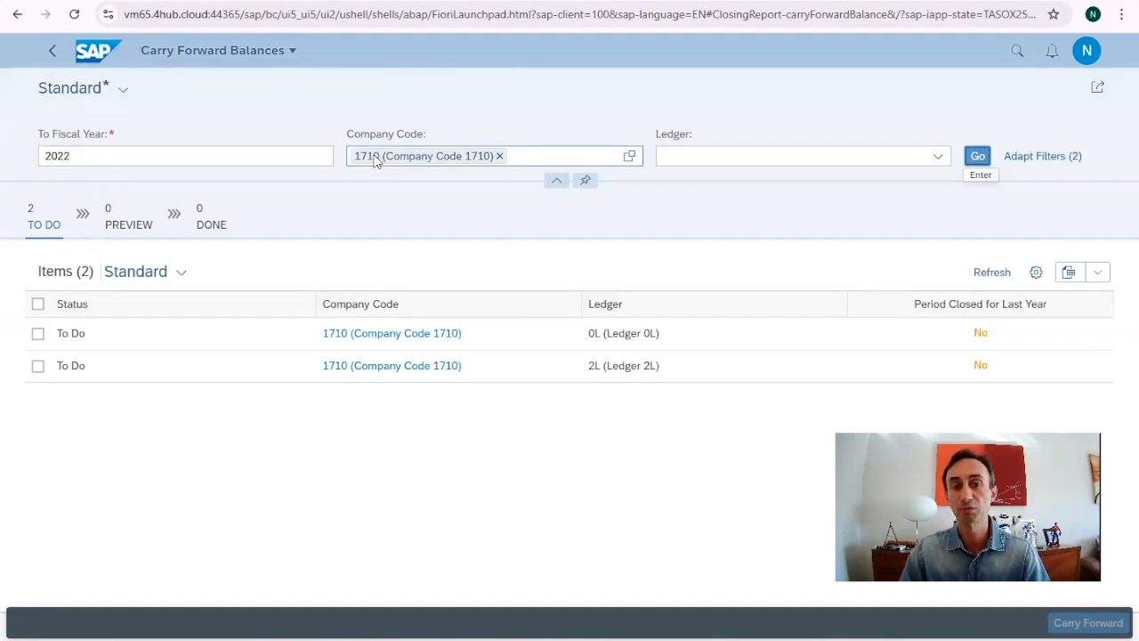
# Select both To Do ledger rows 0L and 2L, then switch to the SAP Easy Access window
pyautogui.click(938, 156)
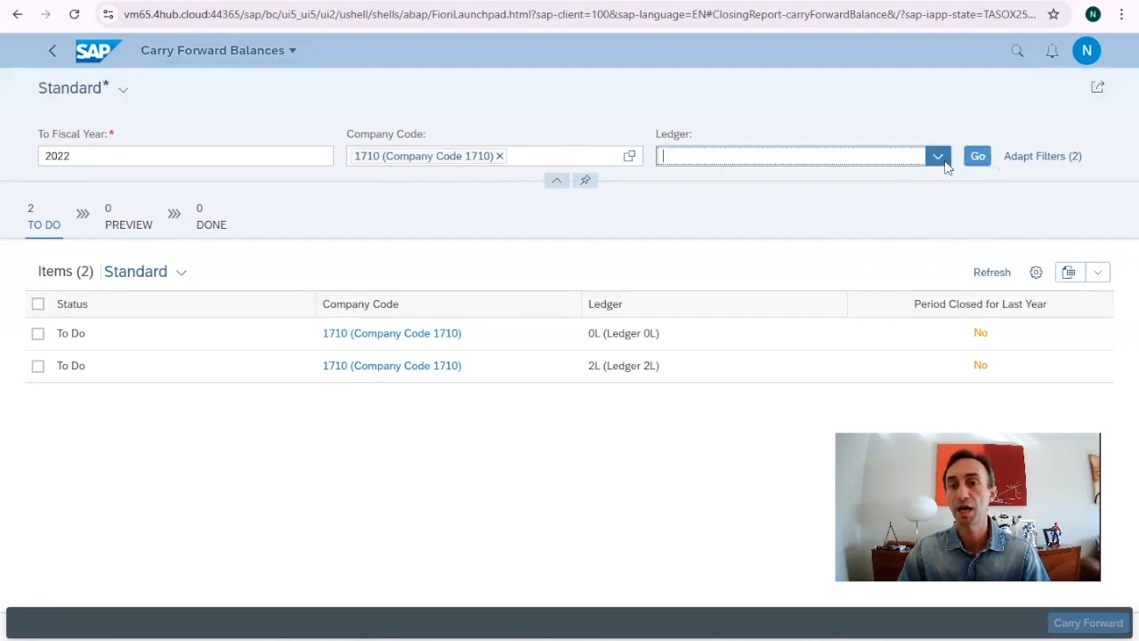
pyautogui.click(854, 121)
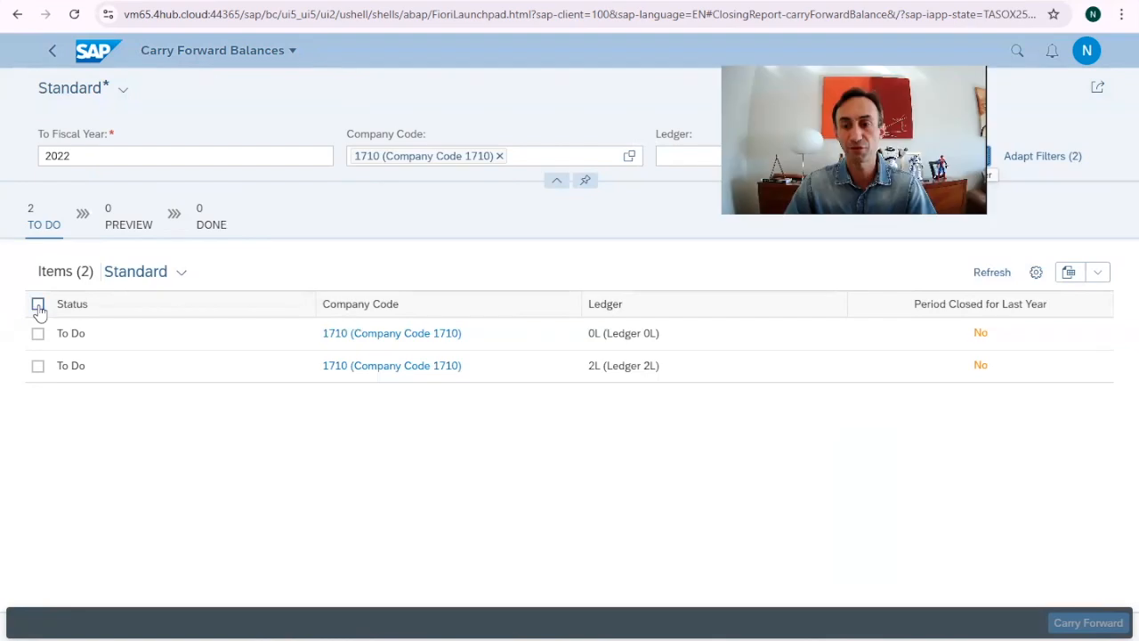
pyautogui.click(39, 305)
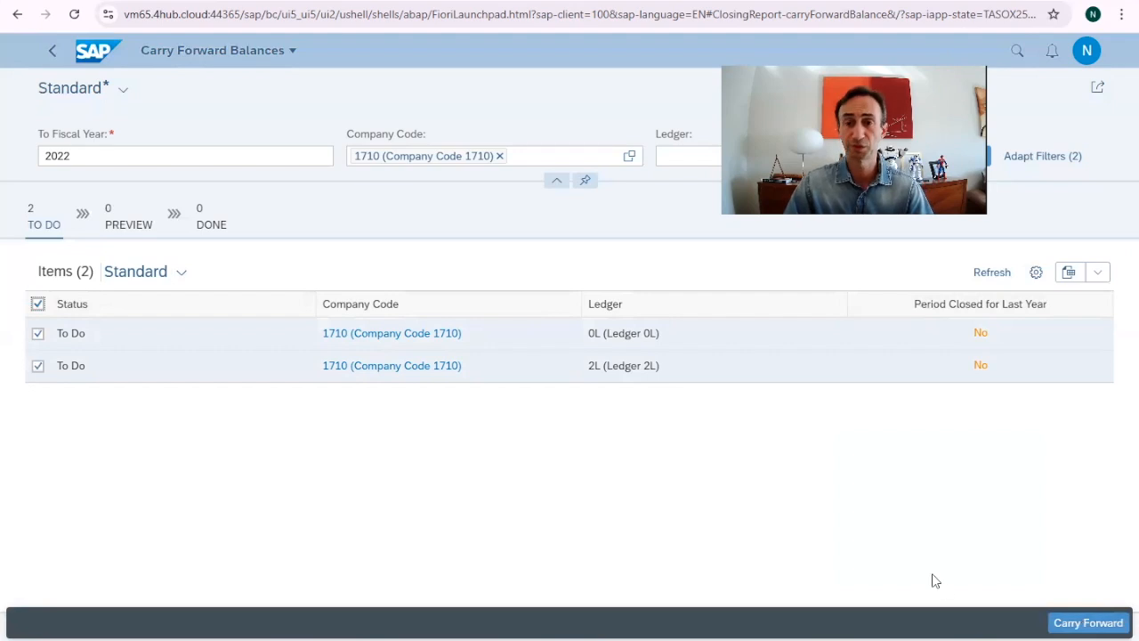
pyautogui.moveTo(698, 625)
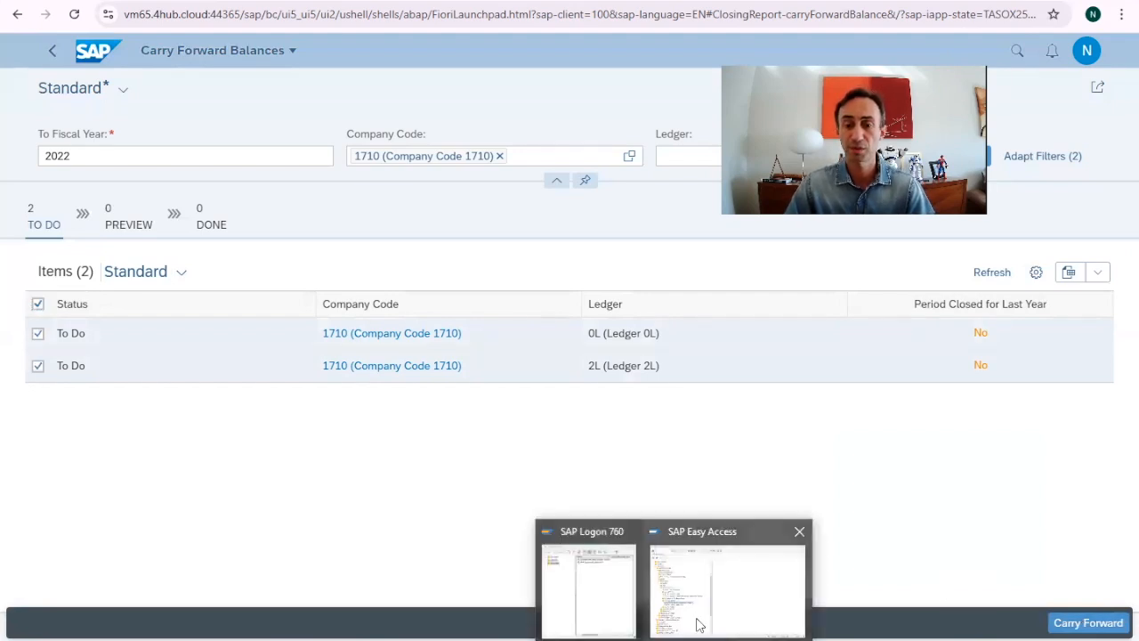
pyautogui.click(698, 587)
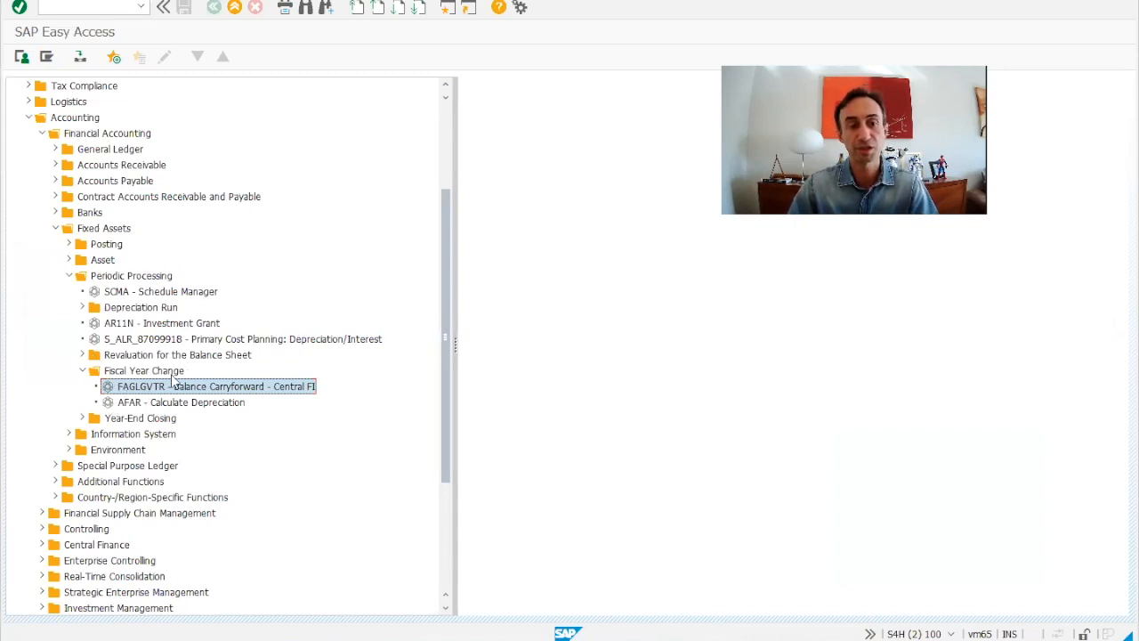
# Locate FAGLGVTR Balance Carryforward under Accounting > Financial Accounting > Fixed Assets > Fiscal Year Change
pyautogui.click(62, 119)
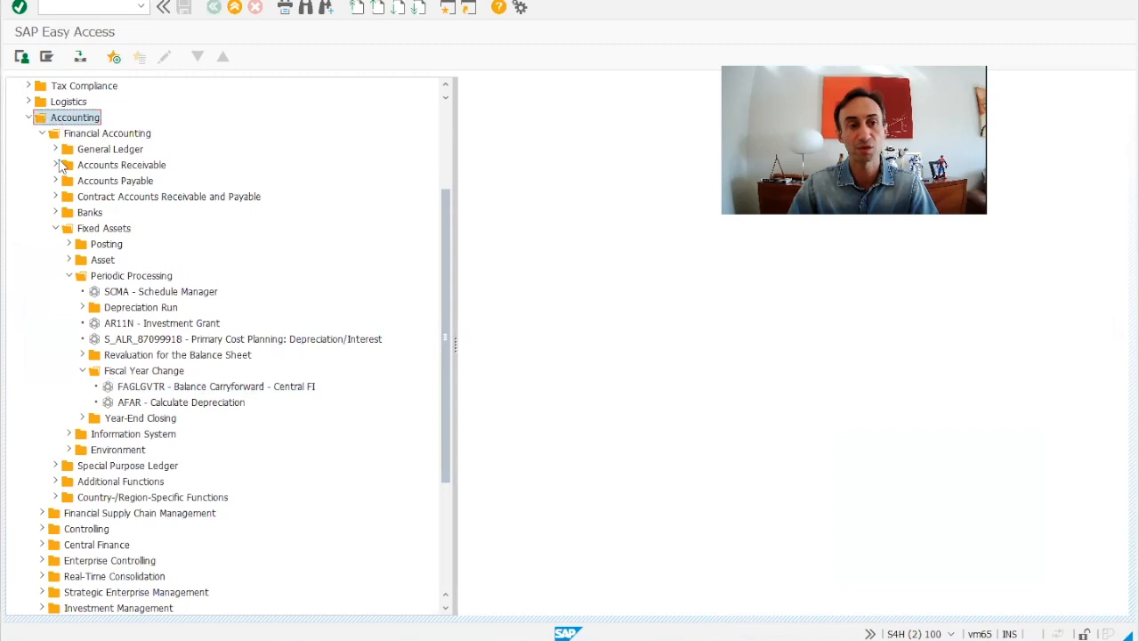
pyautogui.click(85, 137)
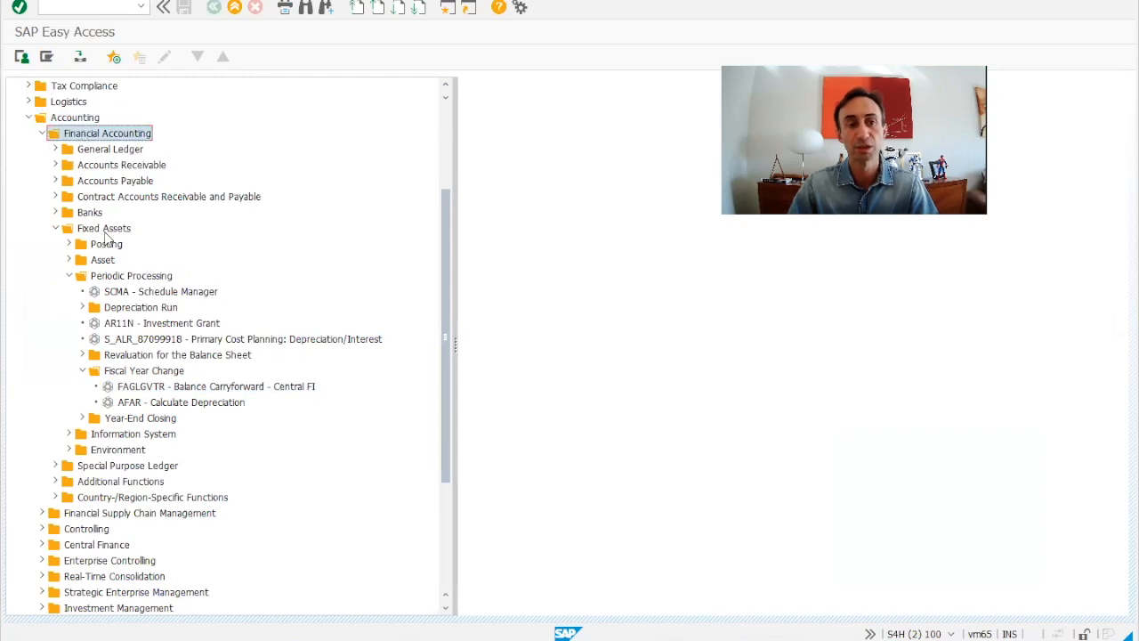
pyautogui.click(105, 231)
pyautogui.click(124, 371)
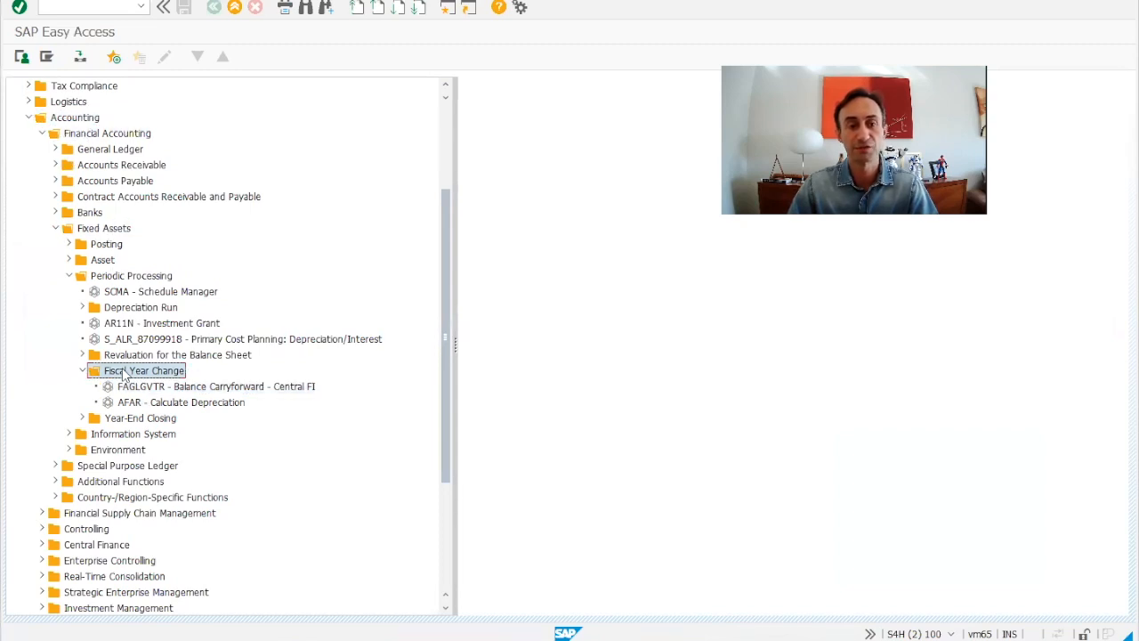
pyautogui.click(160, 390)
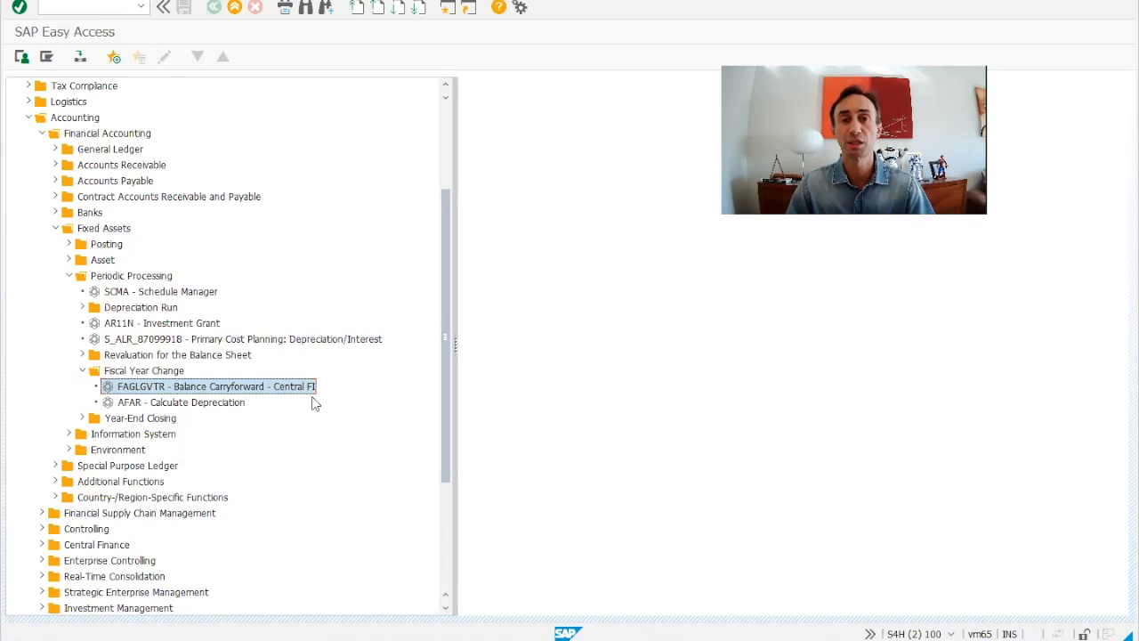
# Launch FAGLGVTR Balance Carryforward via General Ledger > Periodic Processing > Closing > Carrying Forward
pyautogui.click(55, 149)
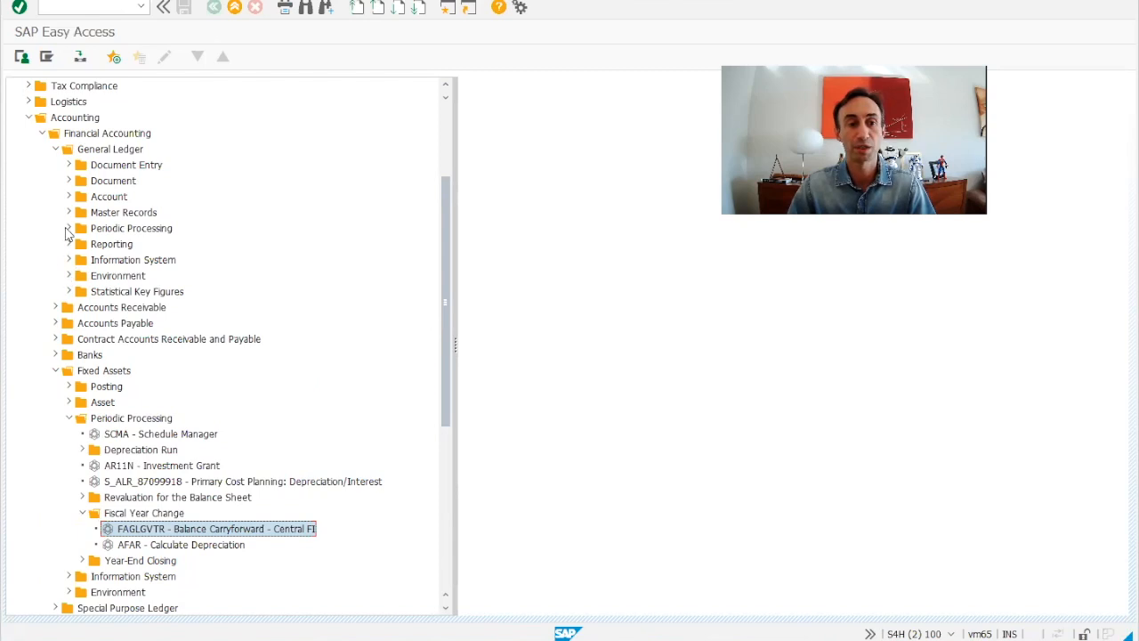
pyautogui.click(68, 228)
pyautogui.click(81, 418)
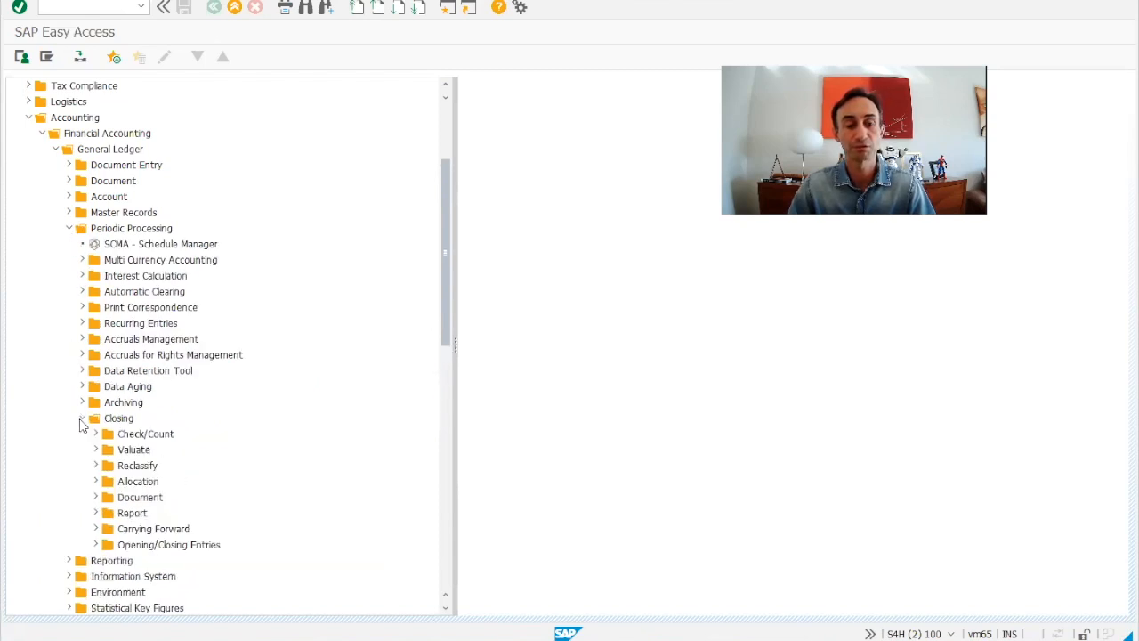
pyautogui.scroll(-2, 85, 435)
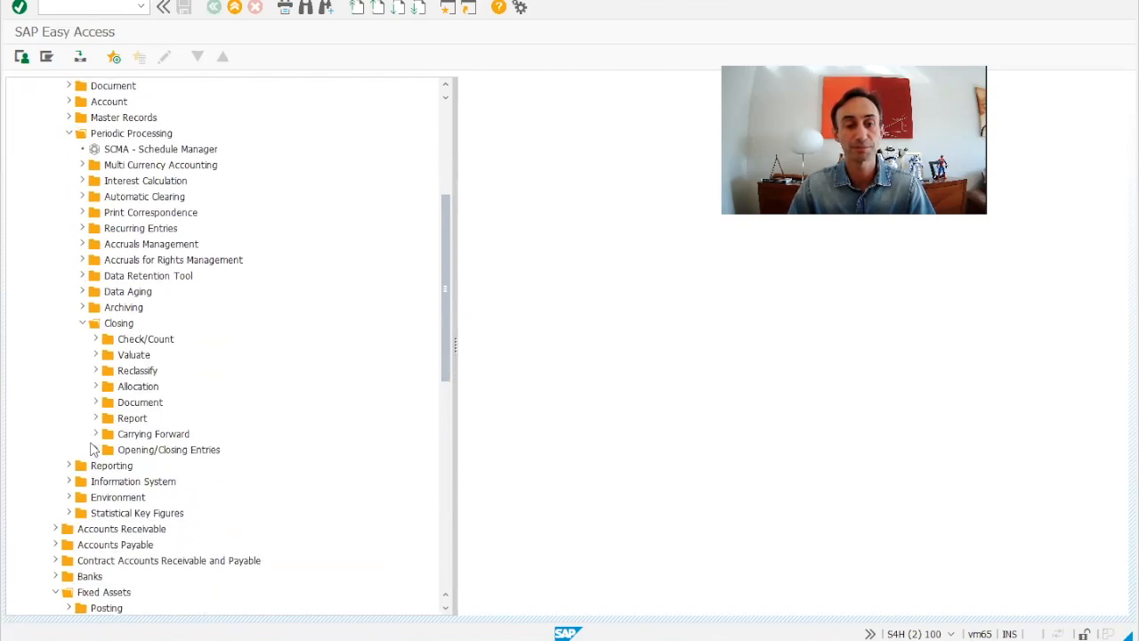
pyautogui.click(94, 435)
pyautogui.click(197, 454)
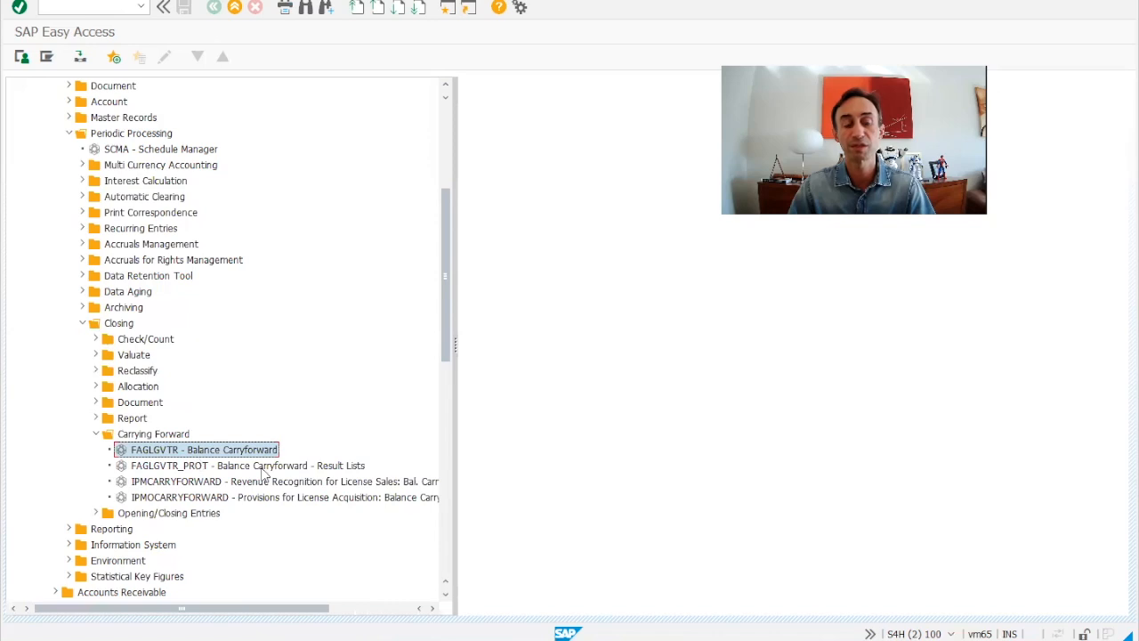
pyautogui.scroll(-3, 267, 429)
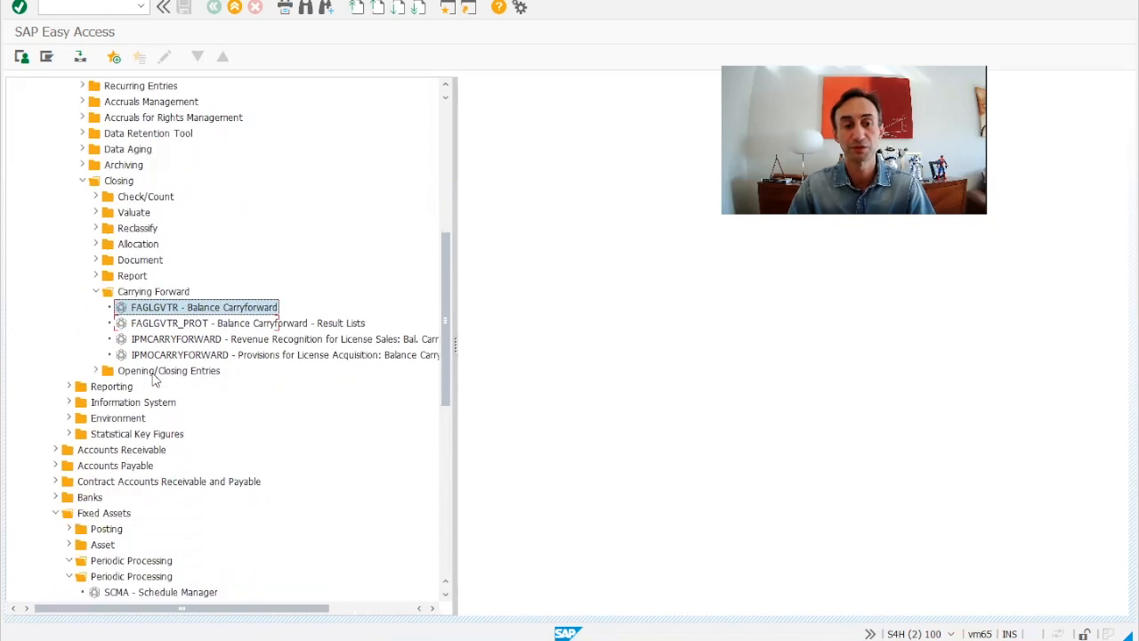
pyautogui.scroll(-5, 153, 379)
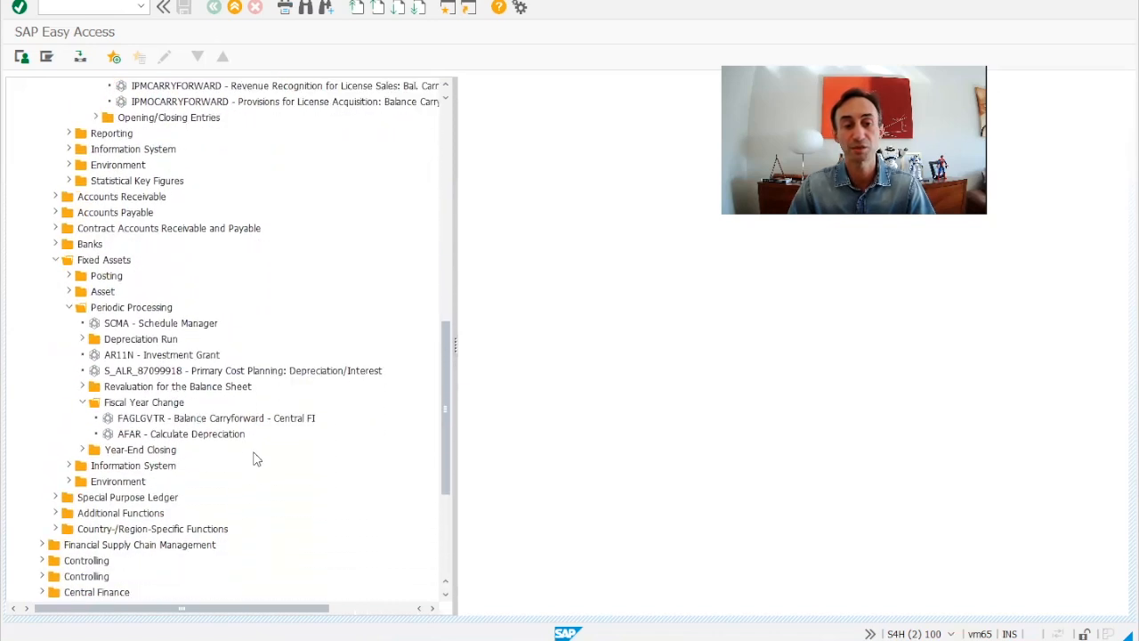
pyautogui.scroll(-4, 250, 461)
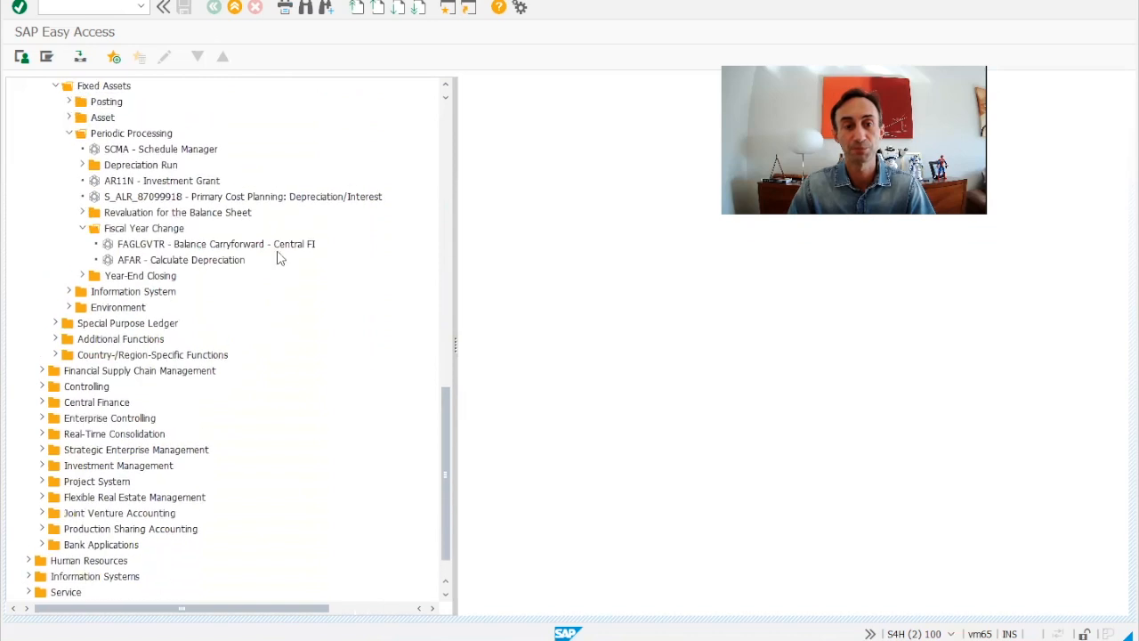
pyautogui.doubleClick(201, 249)
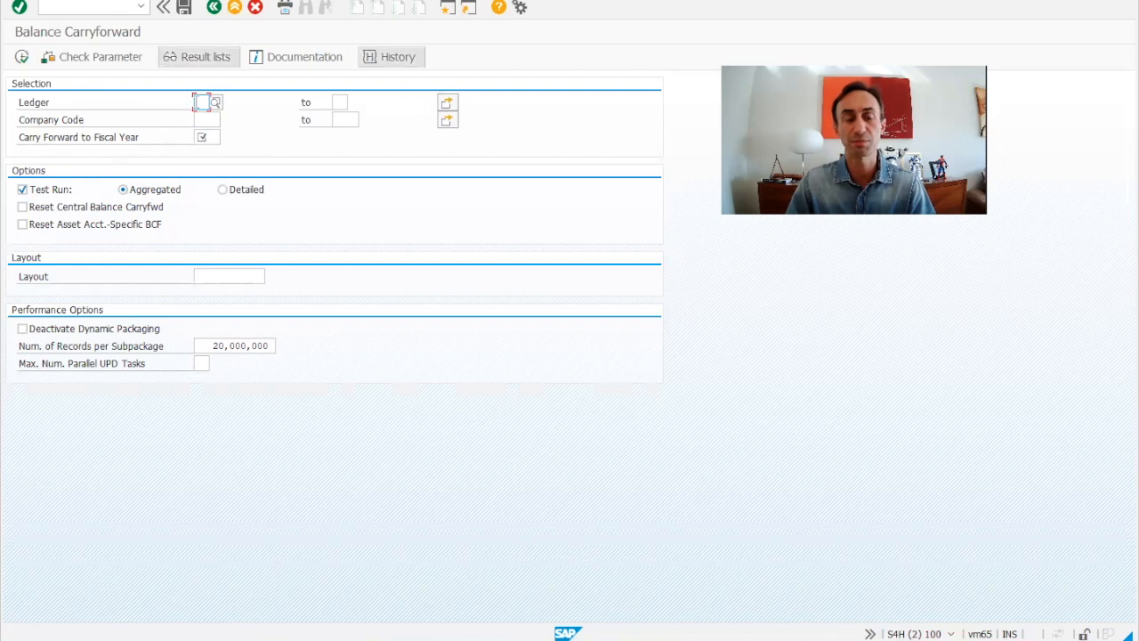
# Enter company code 1710 and target fiscal year 2022, and choose Detailed output for the test run
pyautogui.click(203, 119)
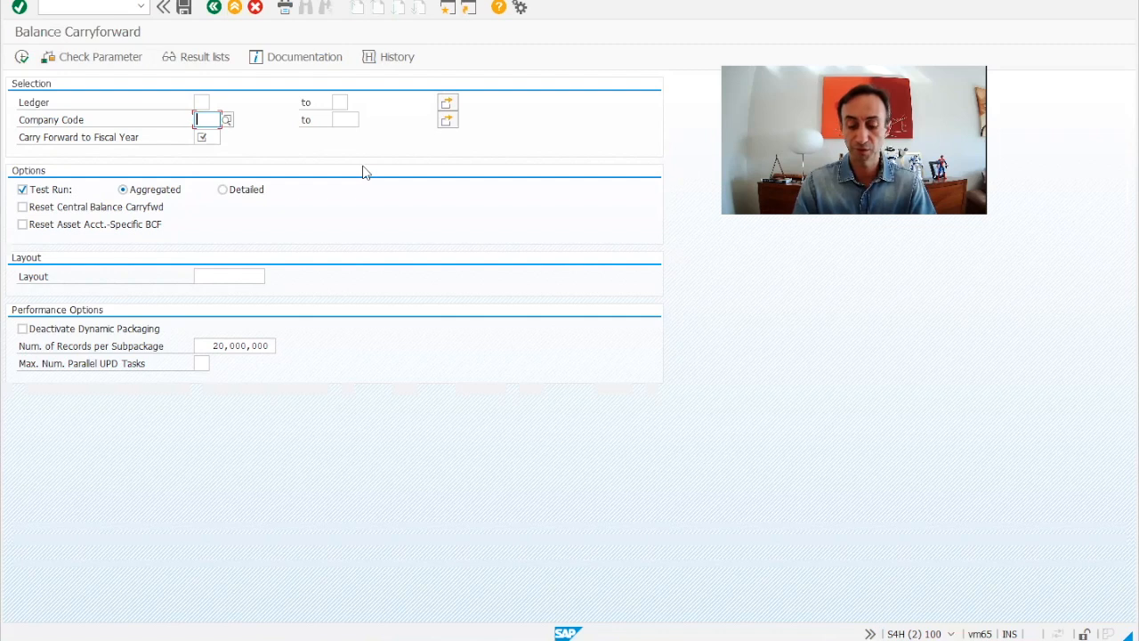
pyautogui.write('1710')
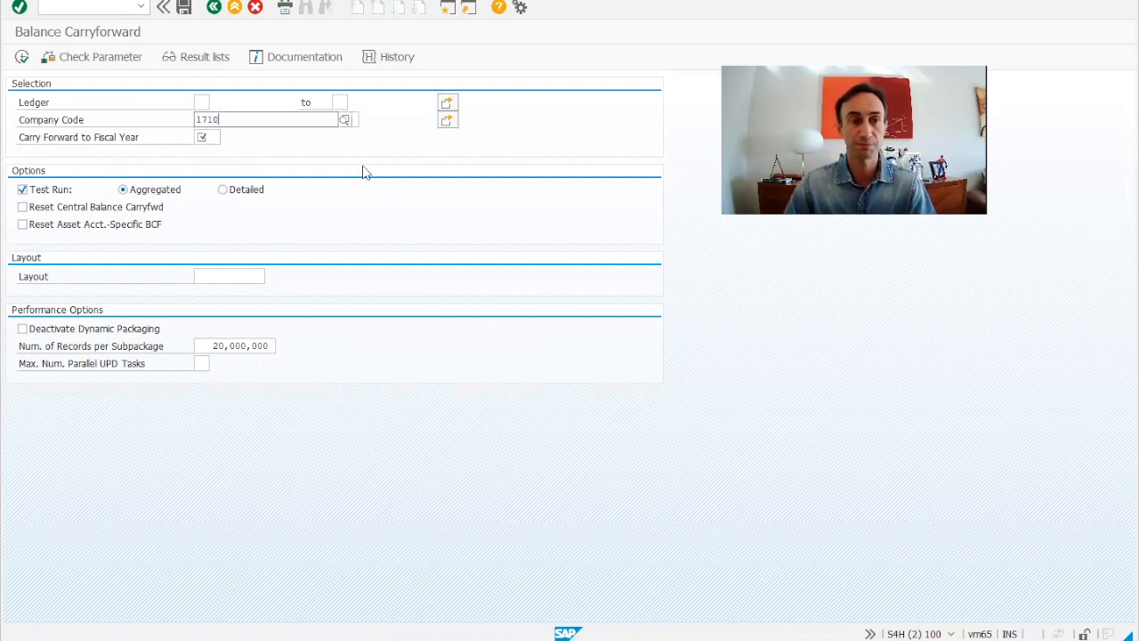
pyautogui.click(255, 158)
pyautogui.click(202, 137)
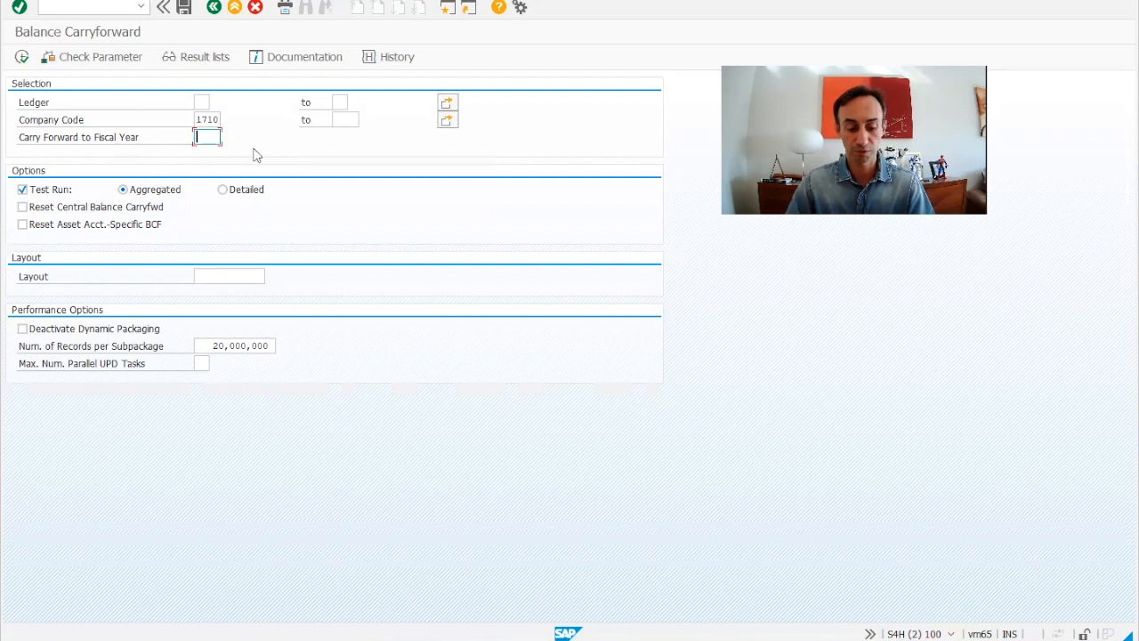
pyautogui.write('2022')
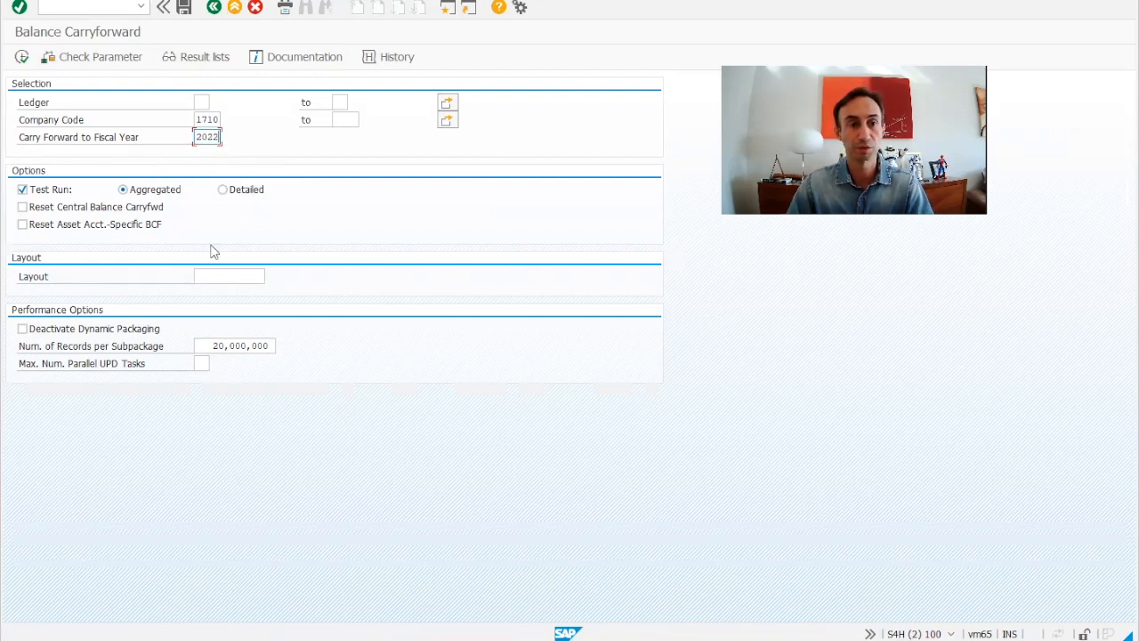
pyautogui.click(224, 190)
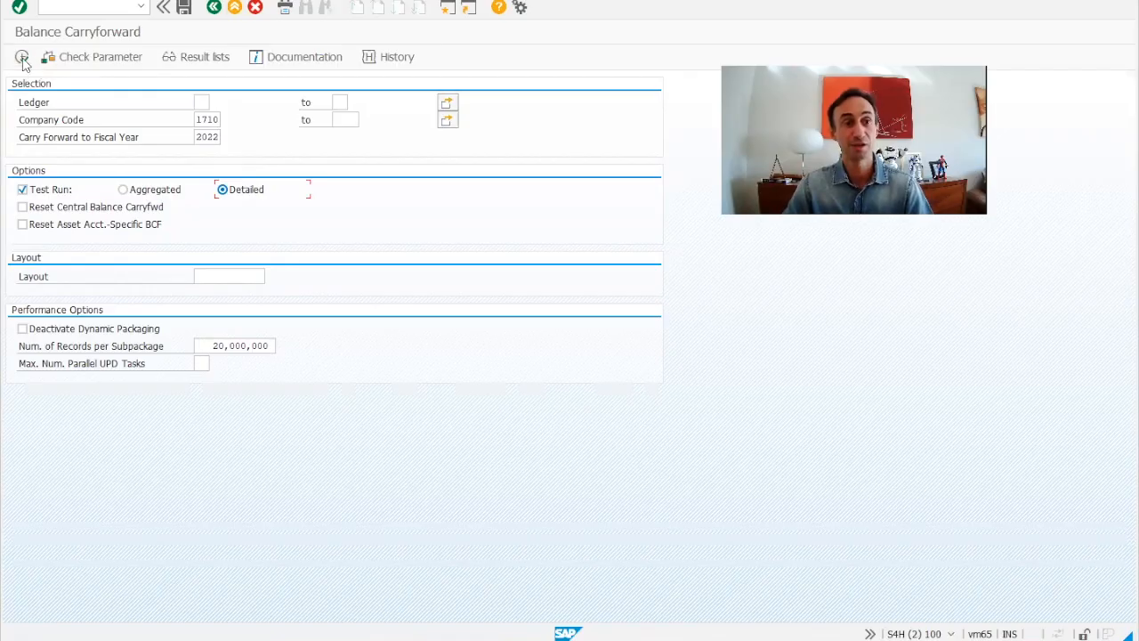
# Execute the 1710-to-2022 test run with F8, bringing up the Display logs popup
pyautogui.click(21, 57)
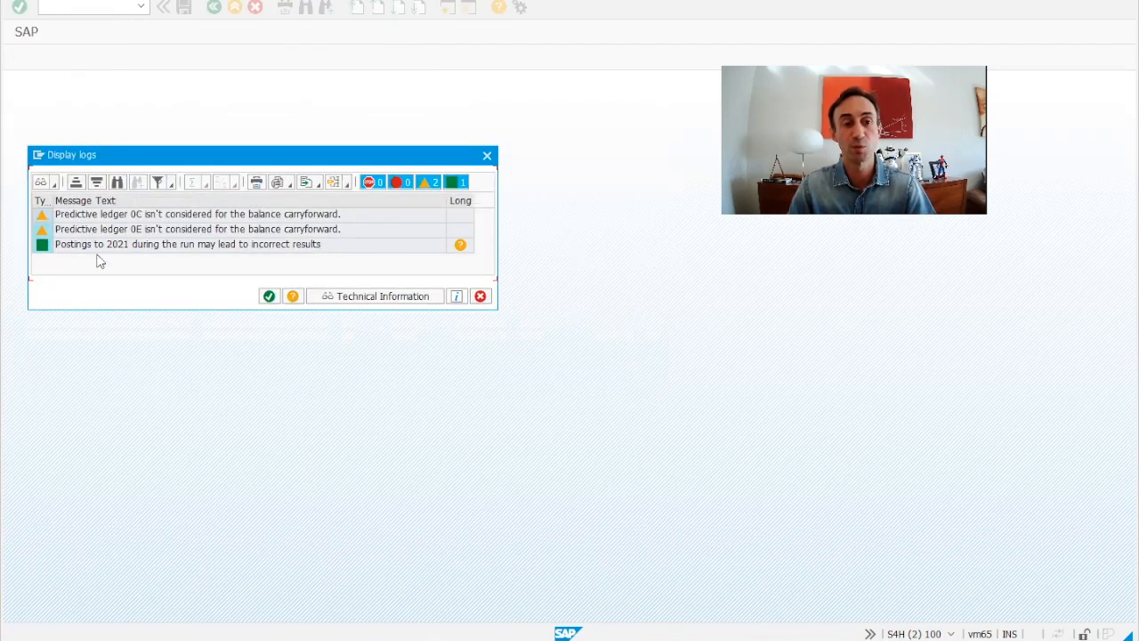
# Acknowledge the log messages and close the log to show Run 97's 5,986 balance lines
pyautogui.click(269, 297)
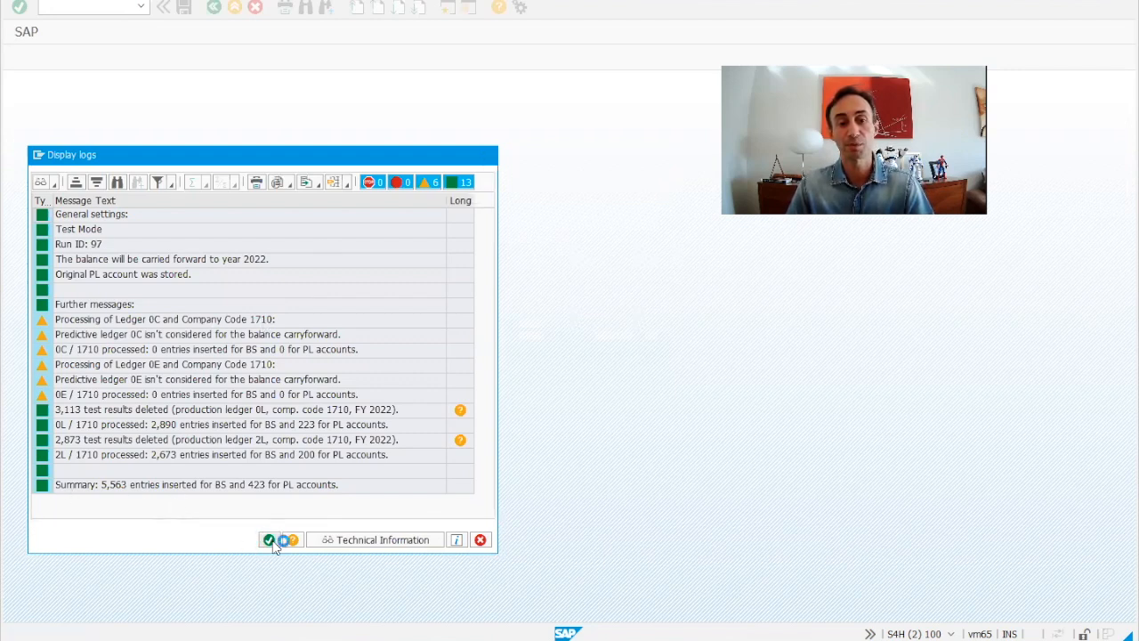
pyautogui.press('Return')
# Scroll the Run 97 balance list, return to the selection screen, then switch to the Fiori window
pyautogui.scroll(-10, 859, 496)
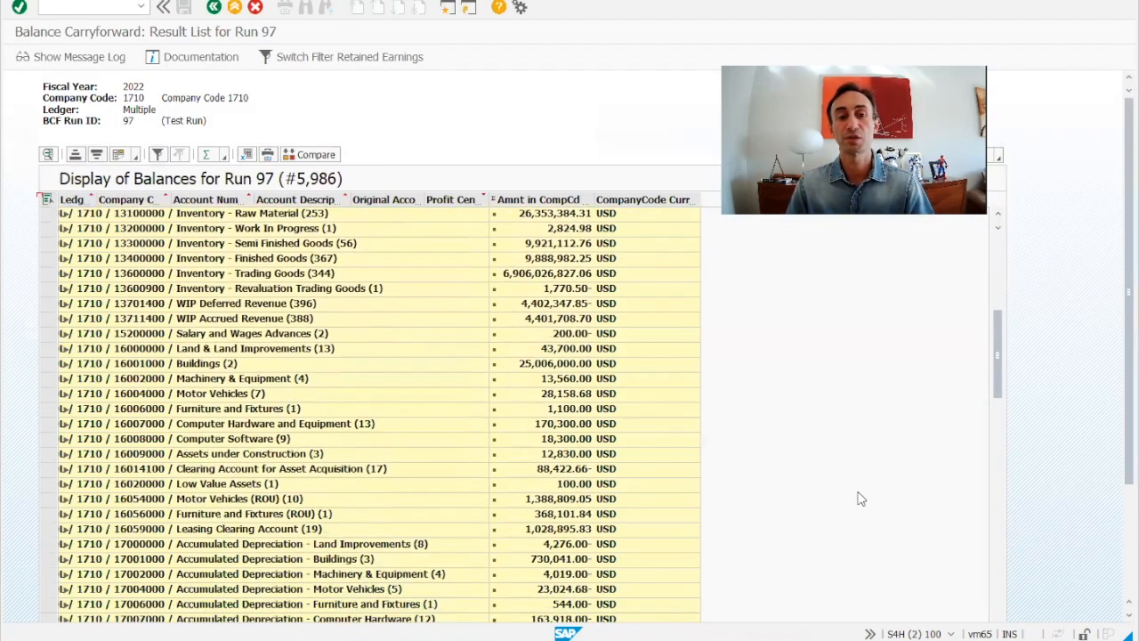
pyautogui.scroll(8, 860, 499)
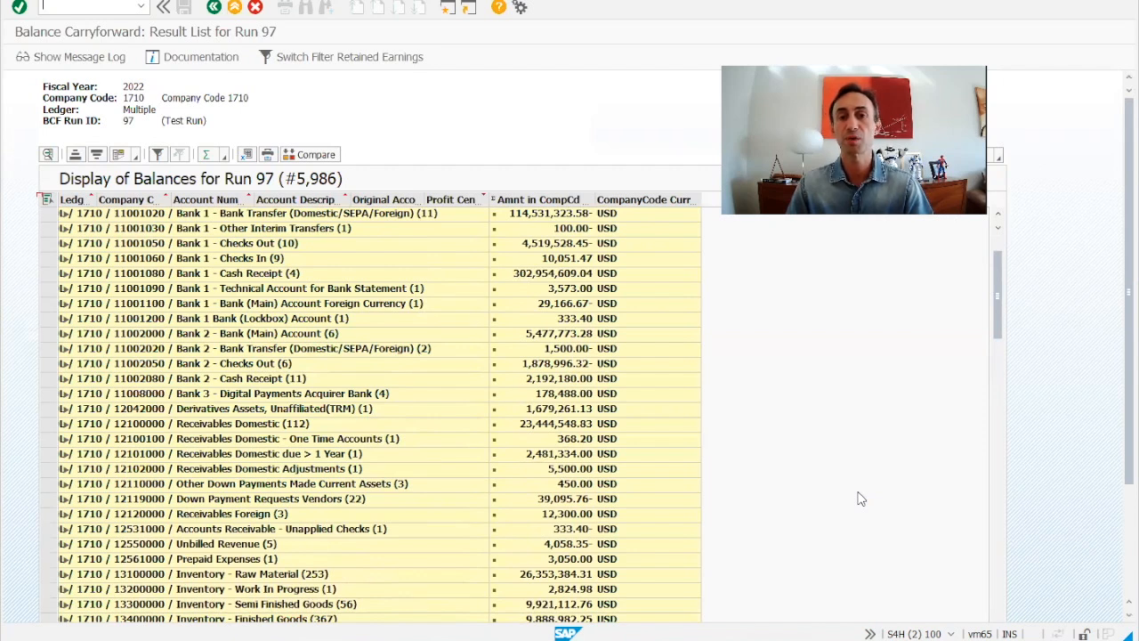
pyautogui.click(213, 8)
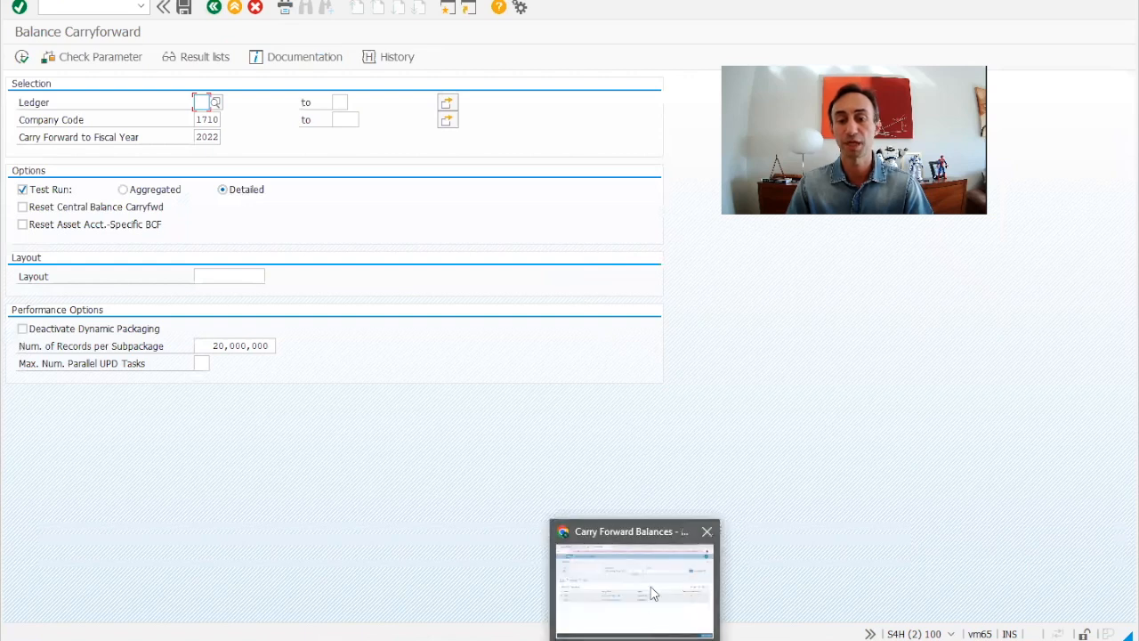
pyautogui.click(650, 592)
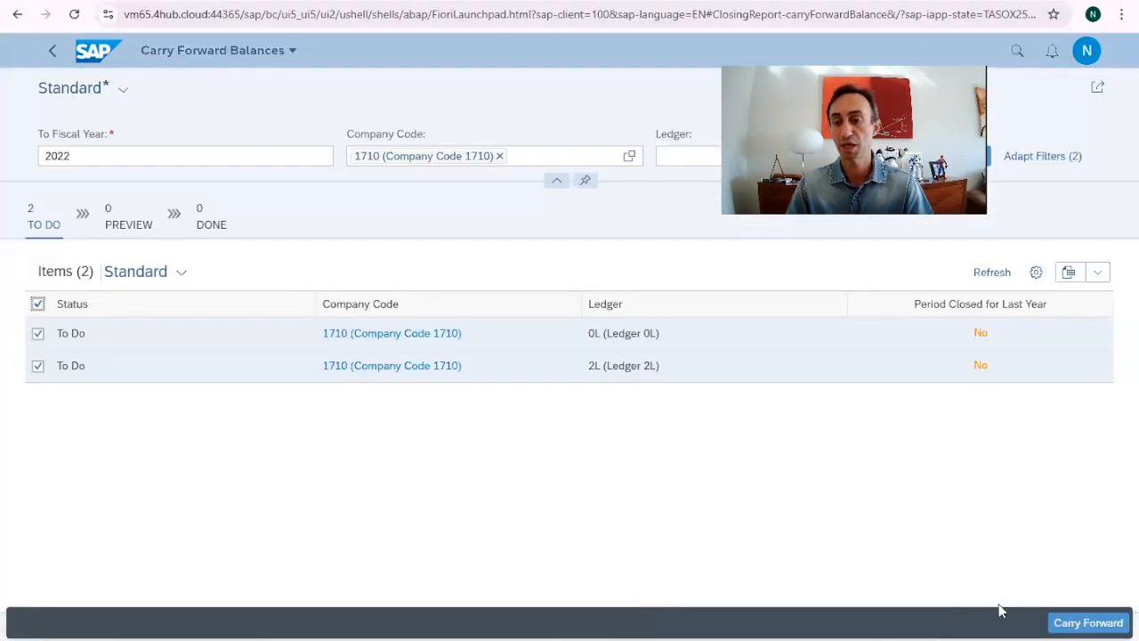
# Carry forward ledgers 0L and 2L despite the unclosed-periods warning, then show the Preview items
pyautogui.click(1071, 623)
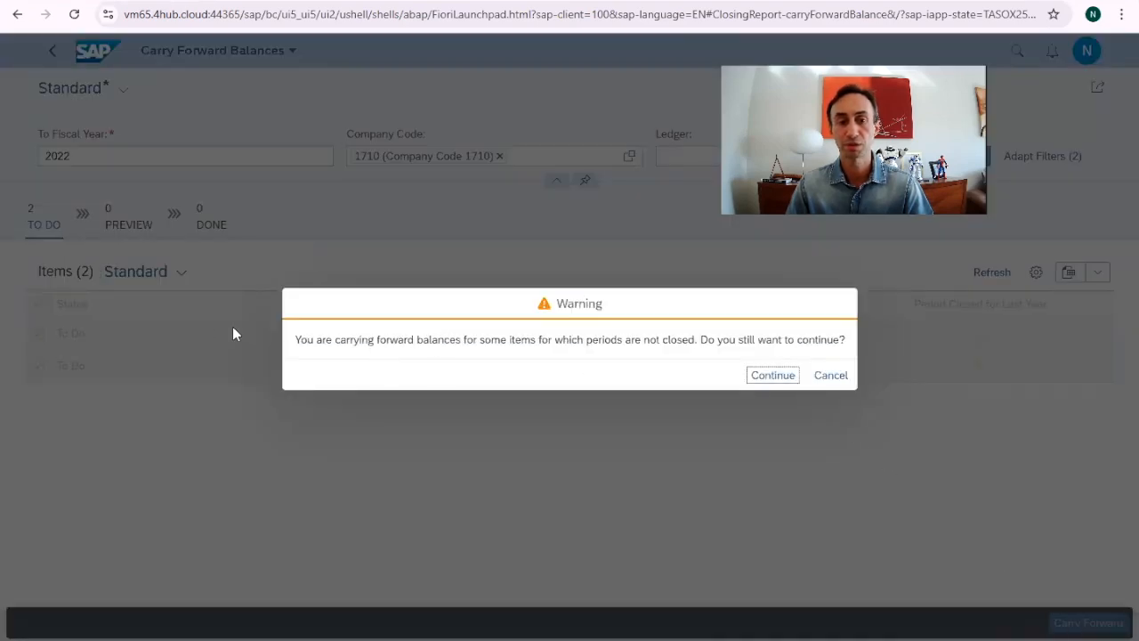
pyautogui.click(757, 383)
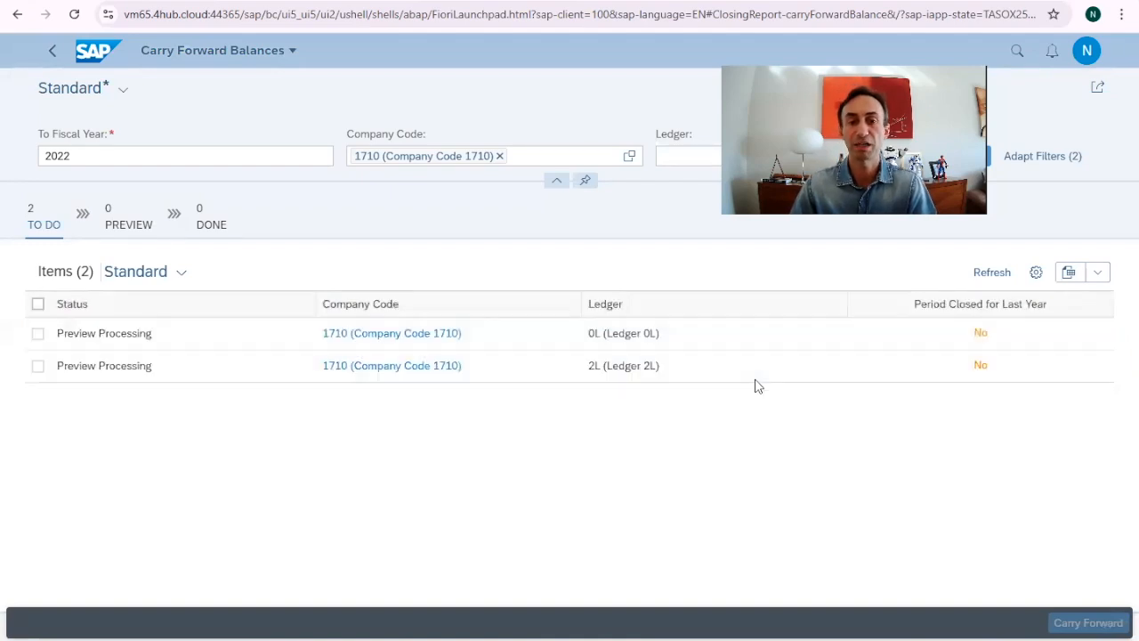
pyautogui.click(127, 228)
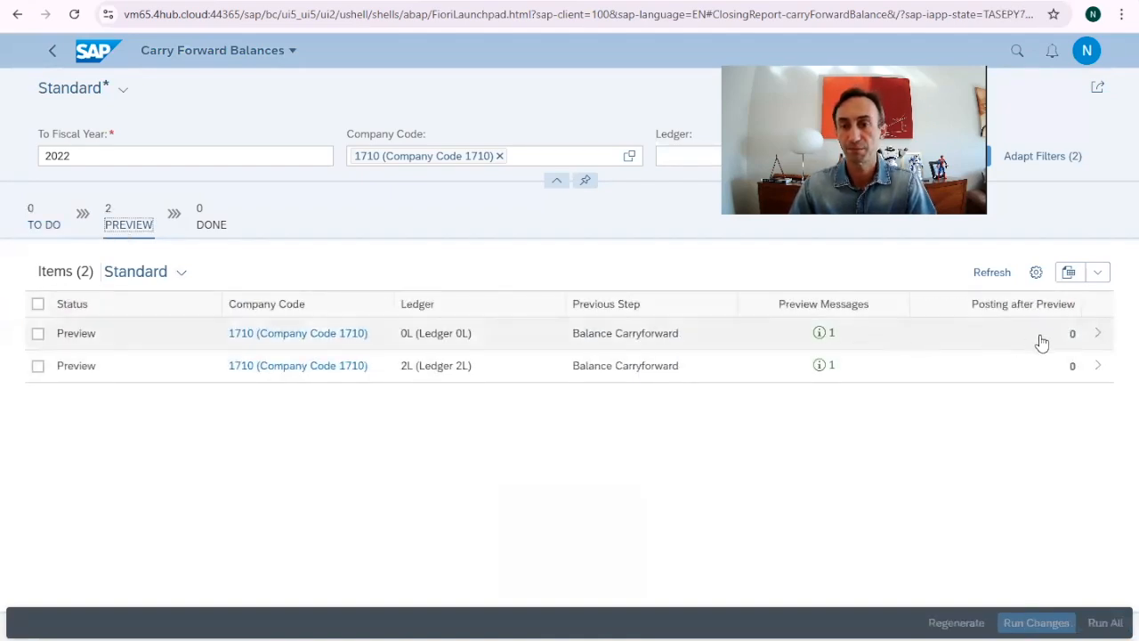
# Open a company code 1710 balance sheet preview, then return to the Preview items list
pyautogui.click(1092, 340)
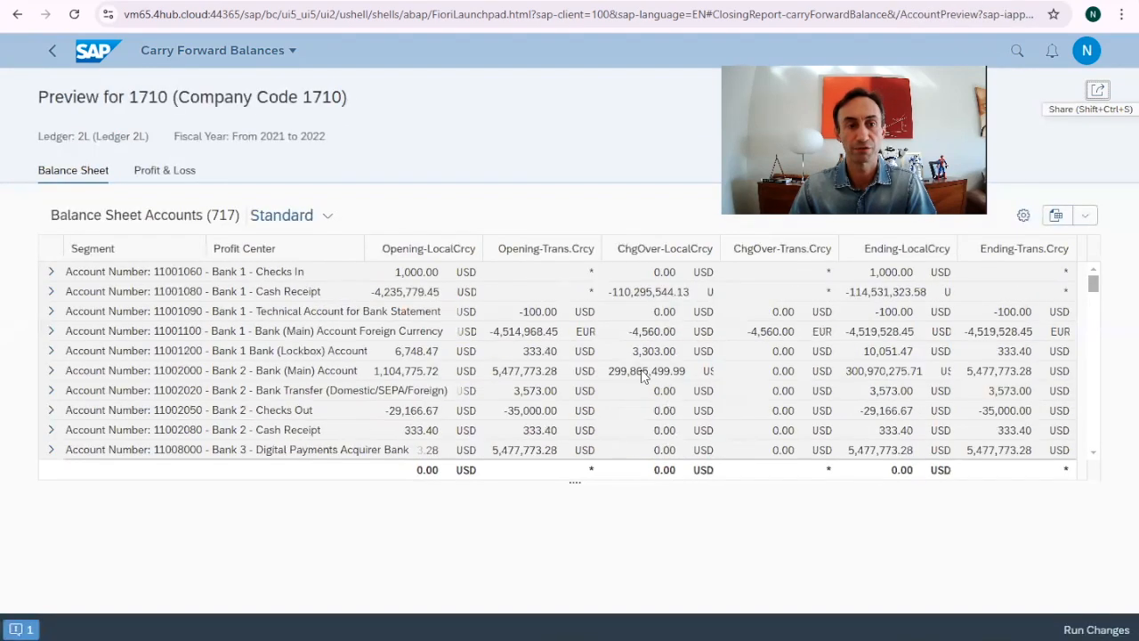
pyautogui.click(52, 51)
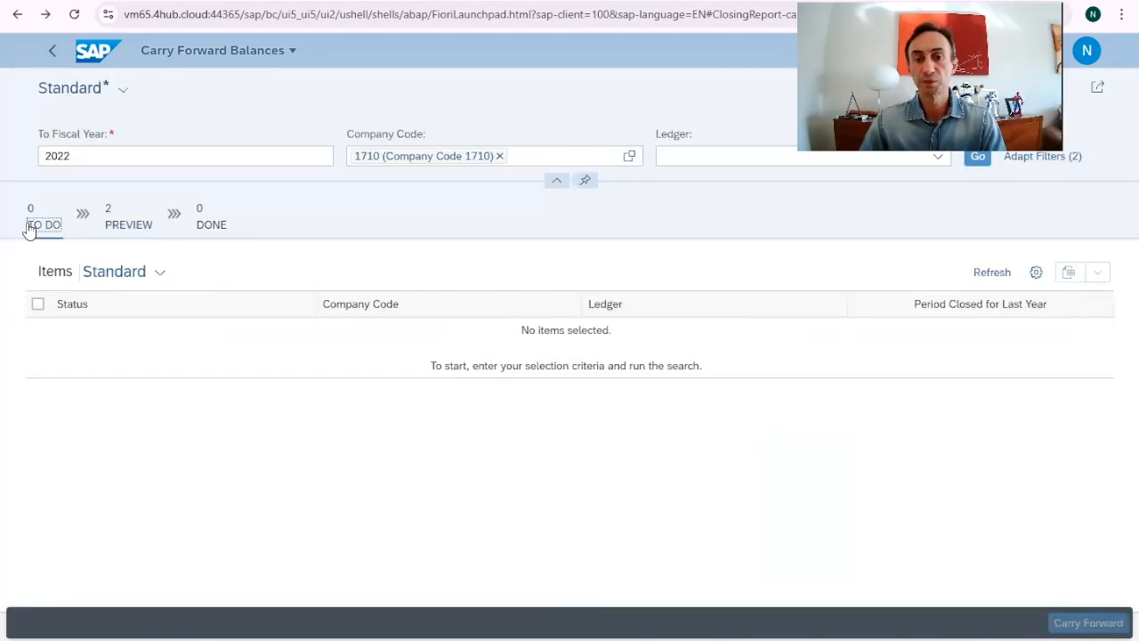
pyautogui.click(134, 226)
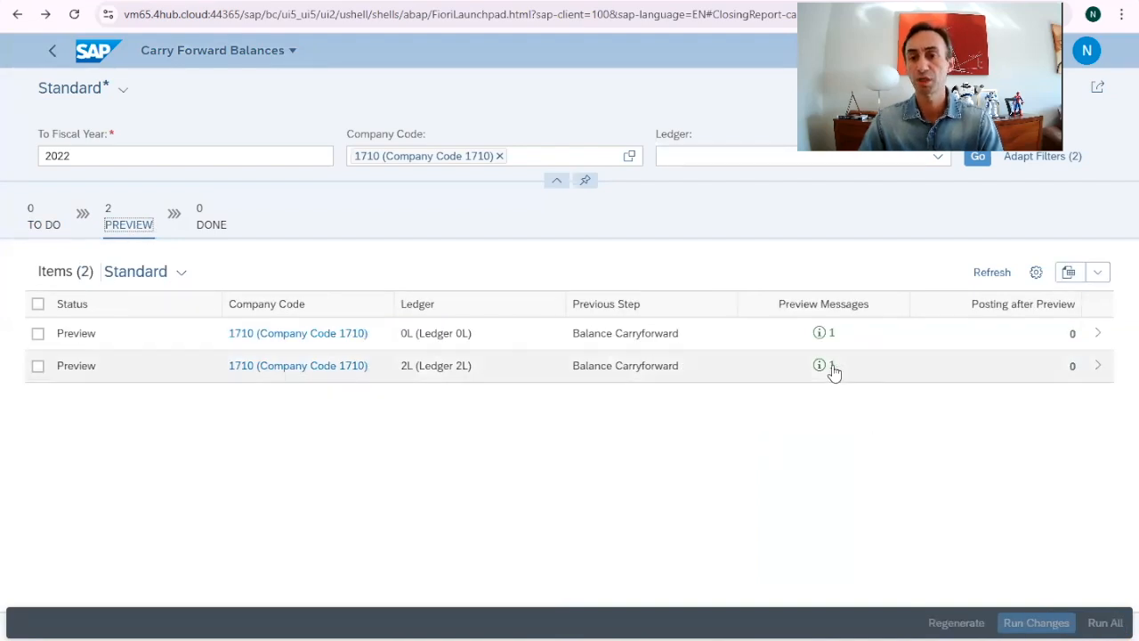
# Compare ledger 0L preview's balance sheet and P&L accounts, check Export, then select both preview items
pyautogui.click(1079, 333)
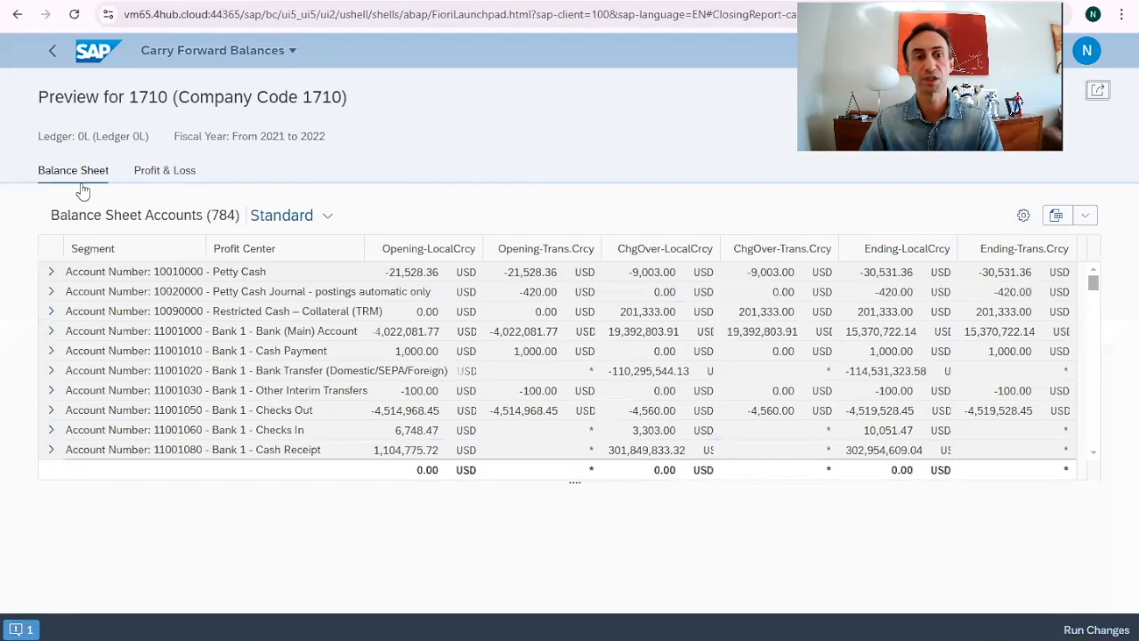
pyautogui.click(147, 171)
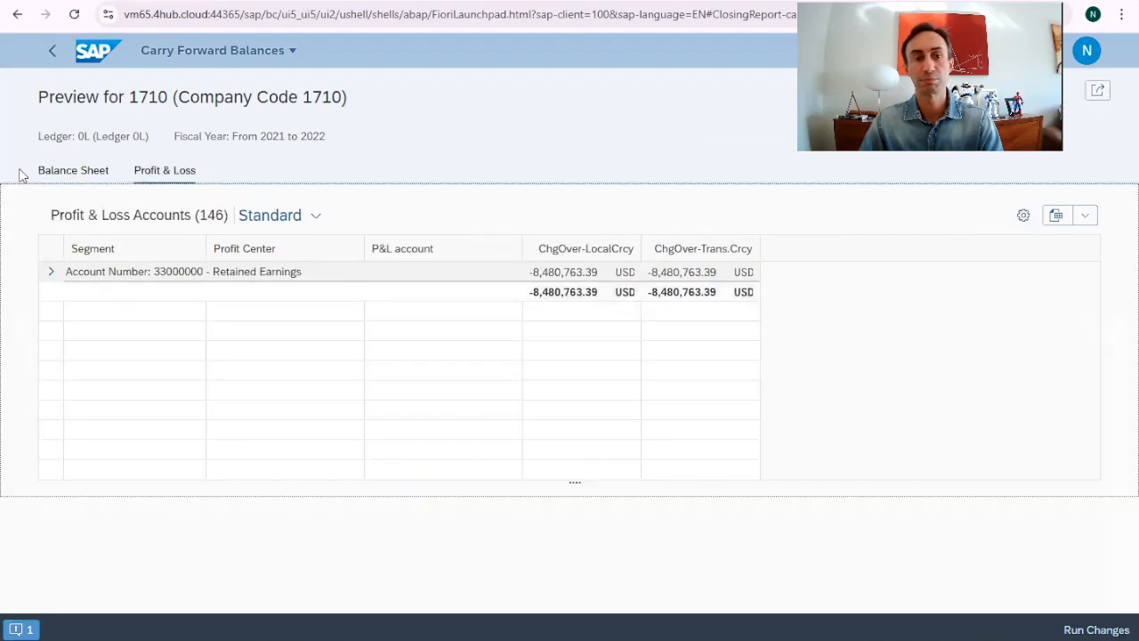
pyautogui.click(67, 172)
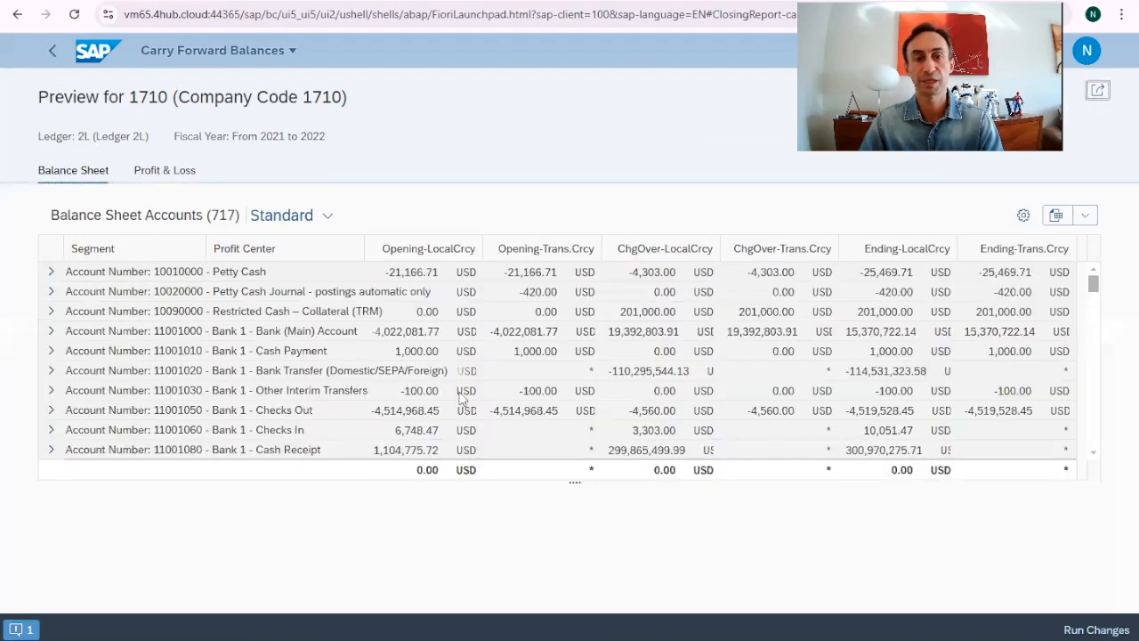
pyautogui.click(156, 183)
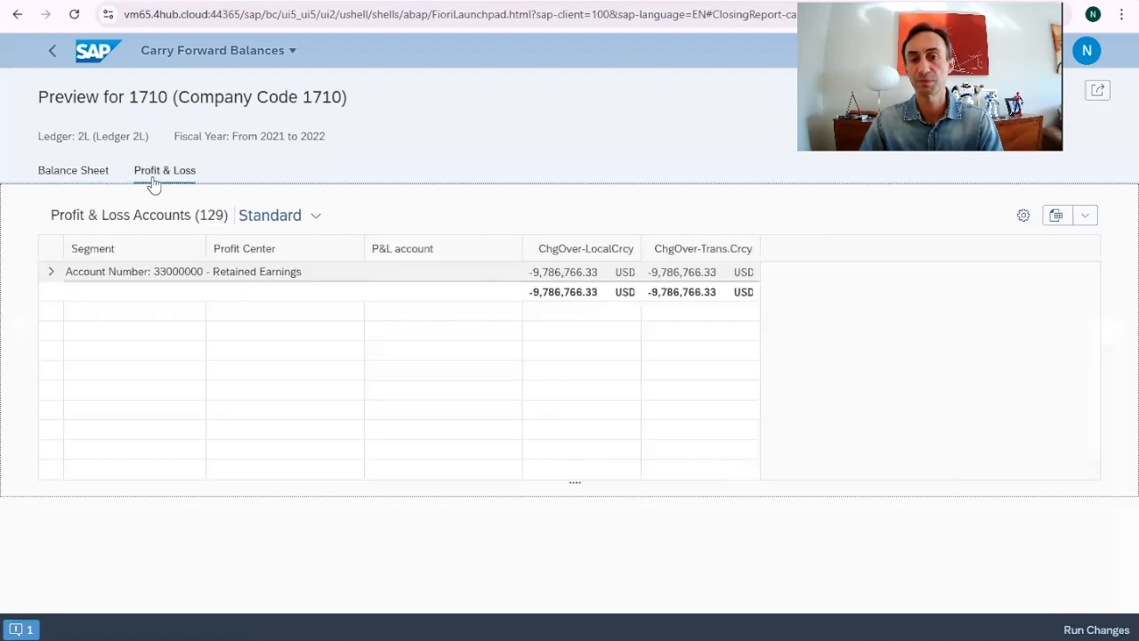
pyautogui.click(93, 175)
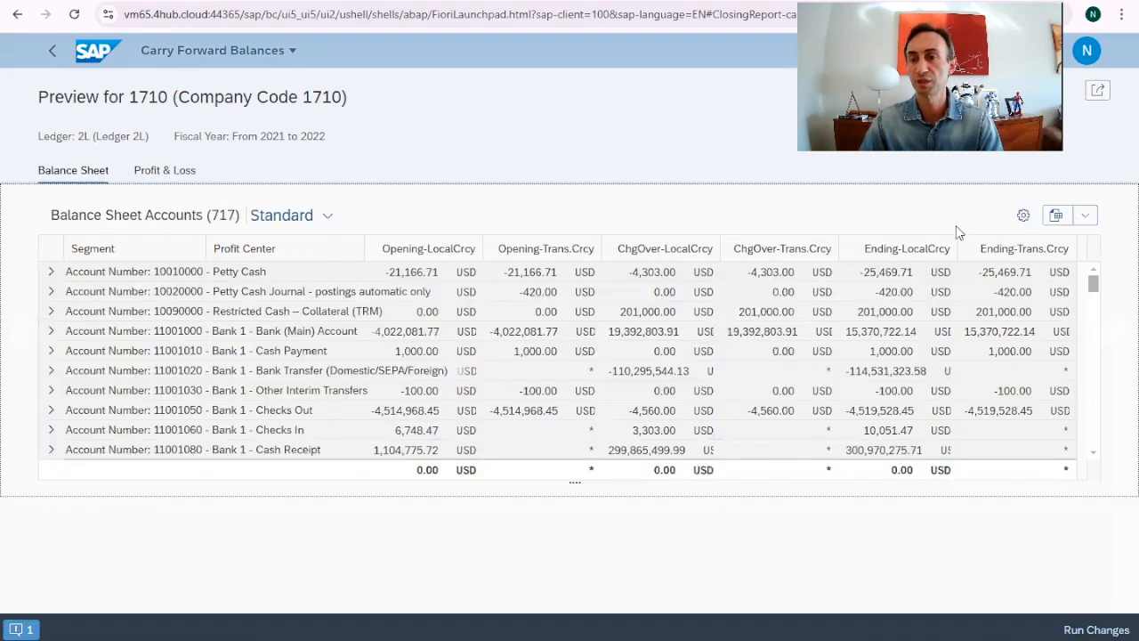
pyautogui.click(1082, 217)
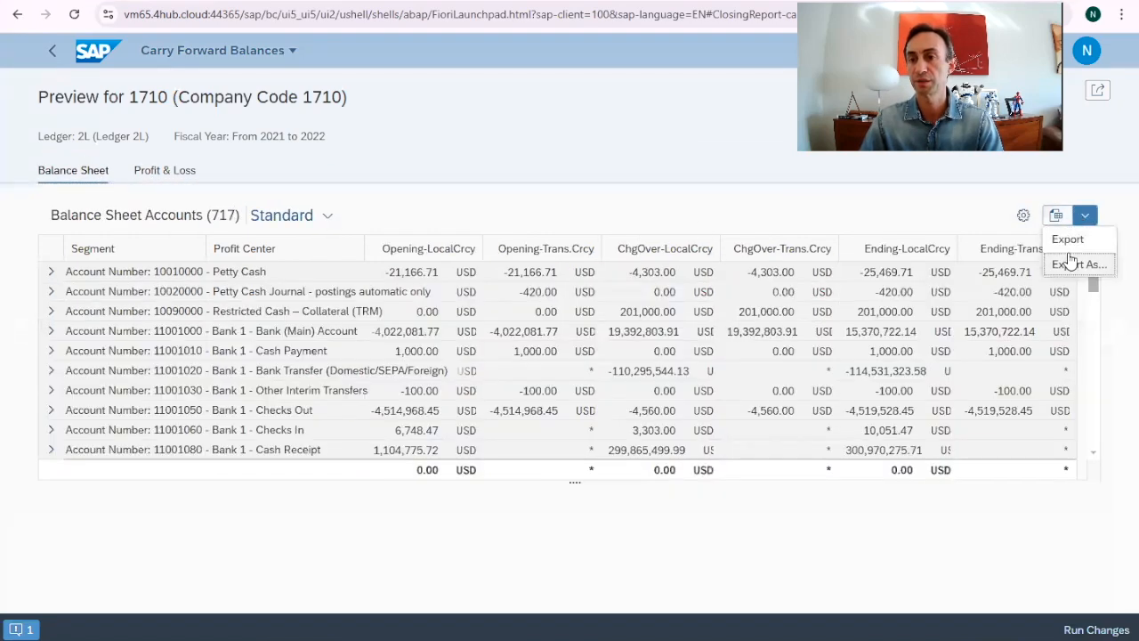
pyautogui.hotkey('alt', 'Left')
pyautogui.click(38, 304)
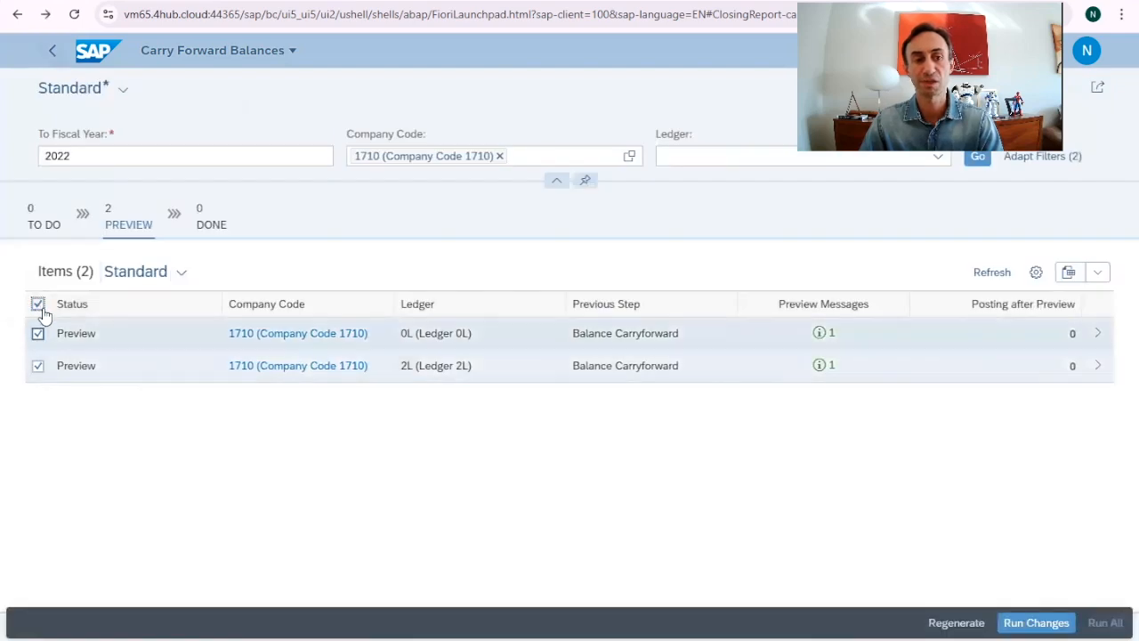
# Run the changes for both ledgers, then open Done ledger 0L's 2021-to-2022 balance sheet (369 accounts)
pyautogui.click(1037, 622)
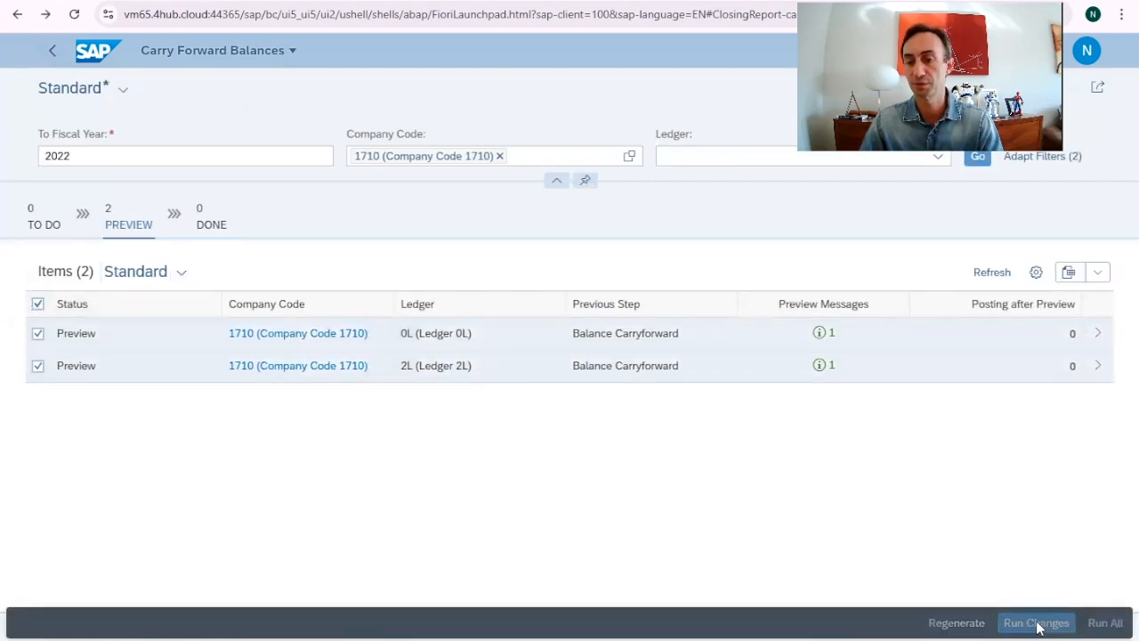
pyautogui.click(821, 334)
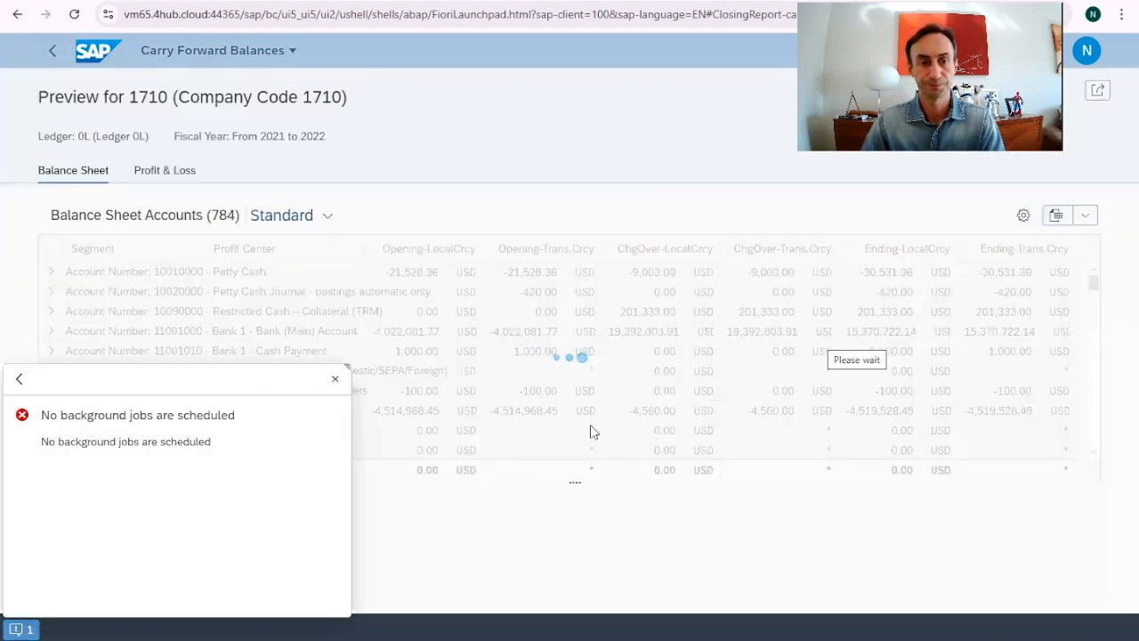
pyautogui.hotkey('alt', 'Left')
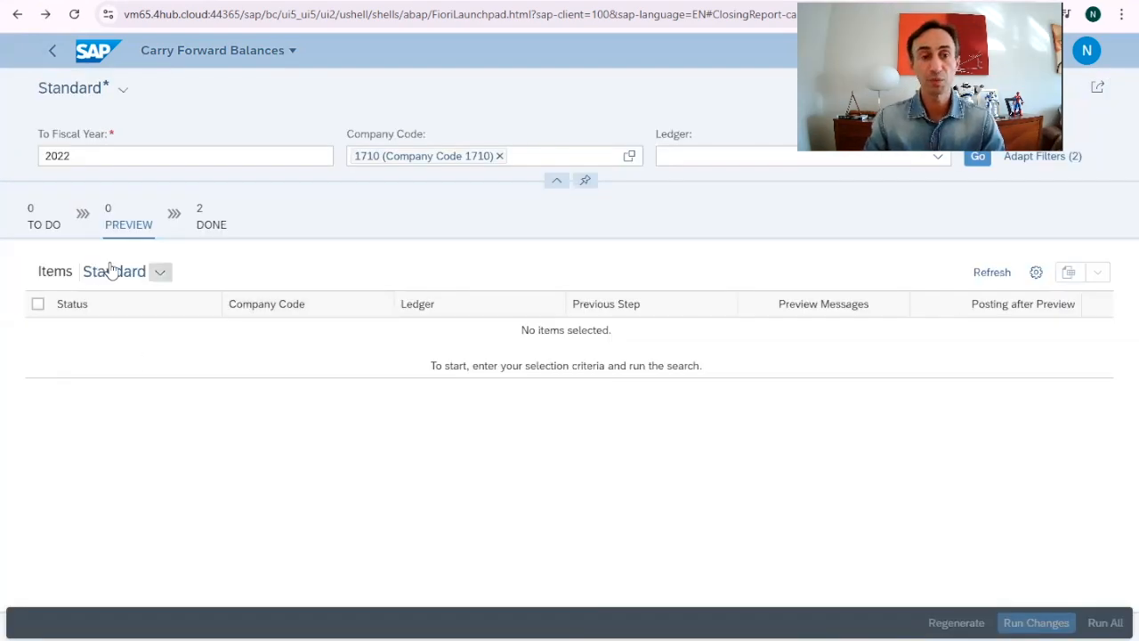
pyautogui.click(212, 219)
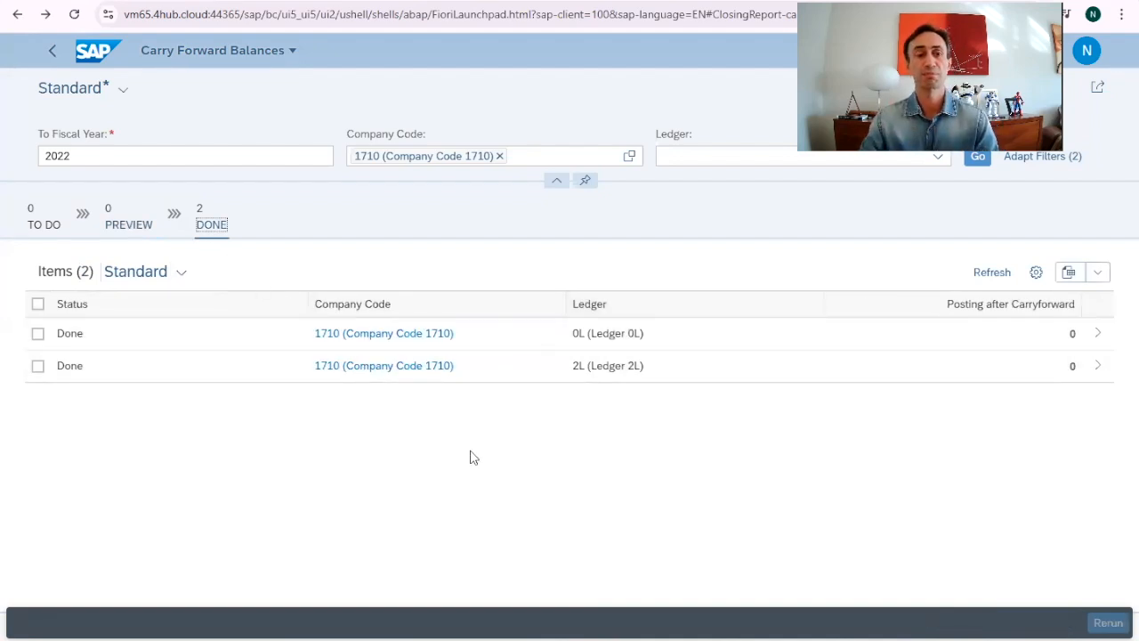
pyautogui.click(1070, 337)
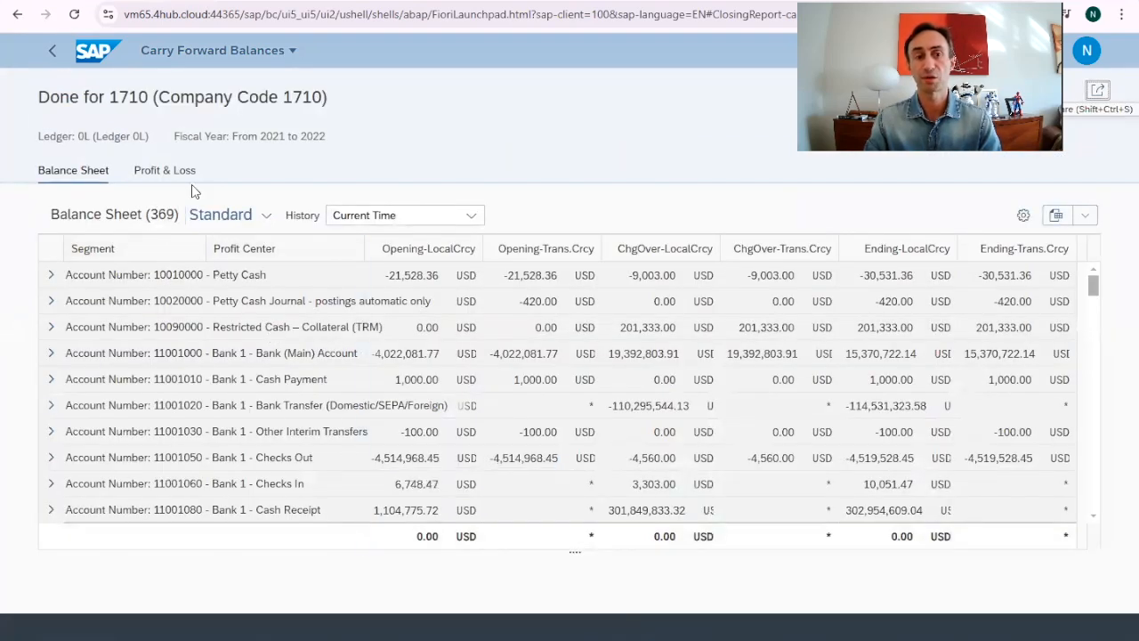
# Review ledger 0L's balance sheet accounts, then bring up production run 99's carry-forward log in SAP GUI
pyautogui.click(55, 174)
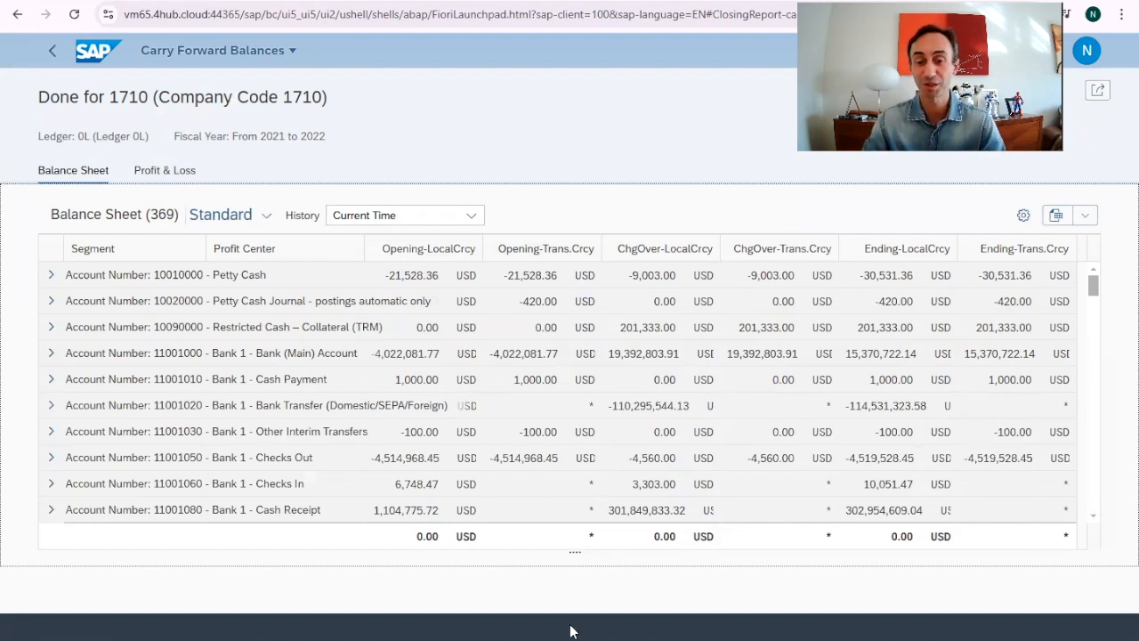
pyautogui.moveTo(703, 627)
pyautogui.click(643, 588)
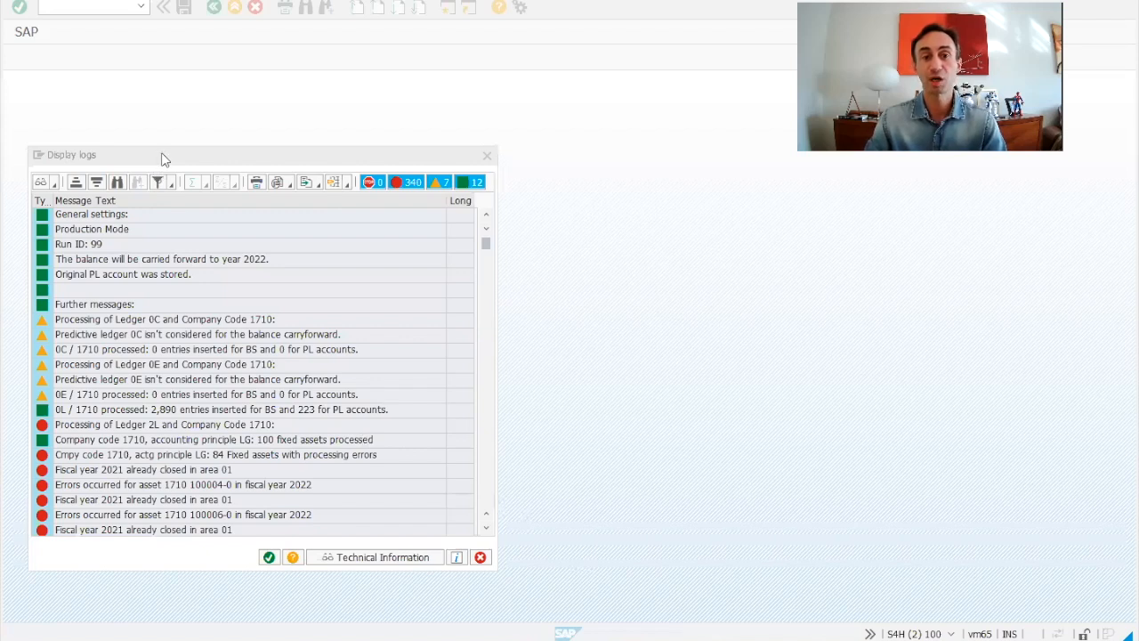
pyautogui.moveTo(161, 155); pyautogui.dragTo(214, 95)
pyautogui.scroll(-1, 276, 283)
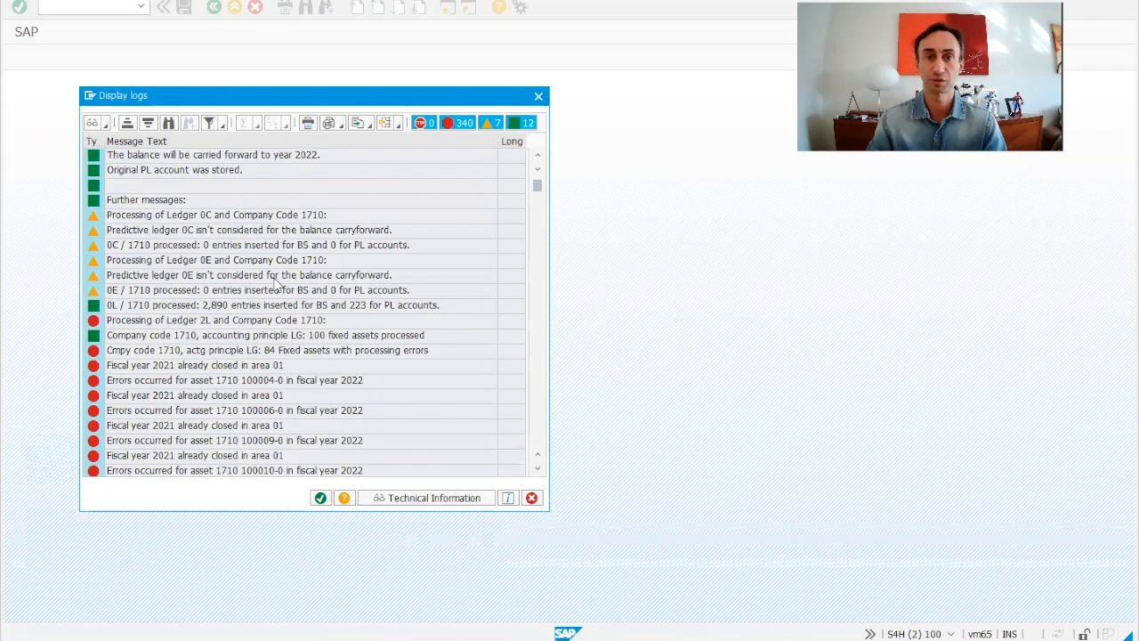
pyautogui.scroll(-2, 276, 282)
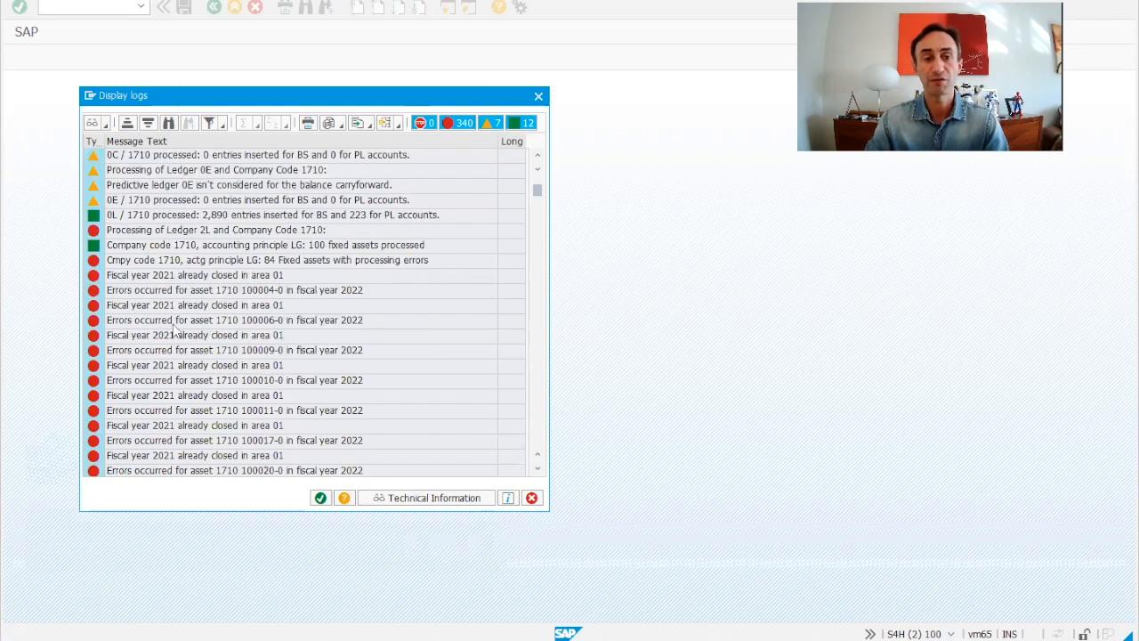
pyautogui.click(149, 293)
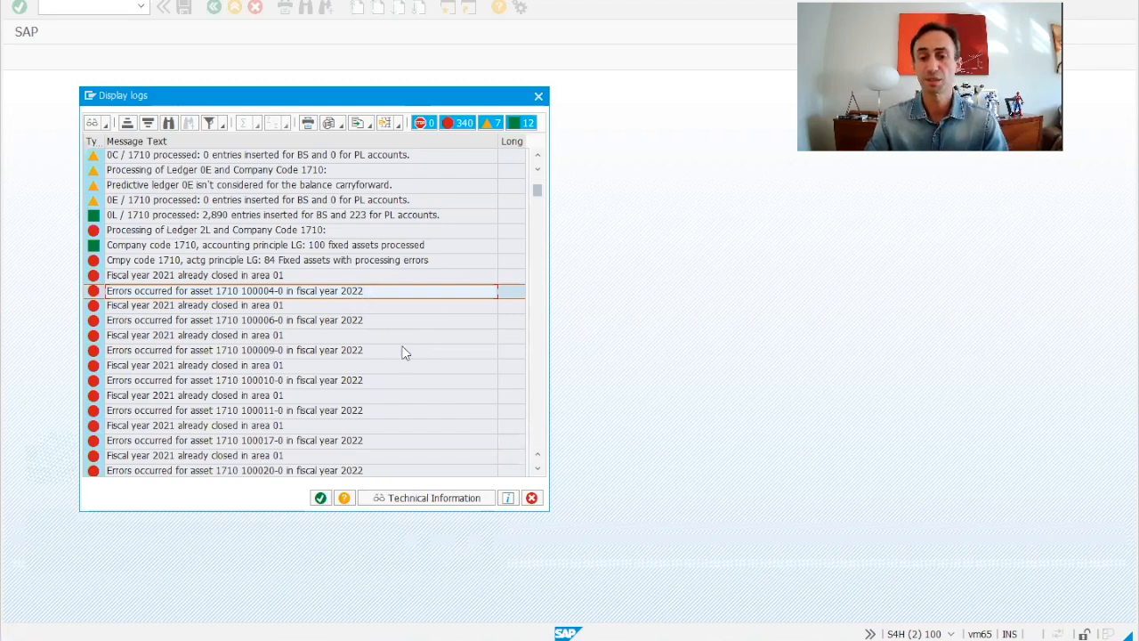
pyautogui.click(685, 640)
pyautogui.click(770, 592)
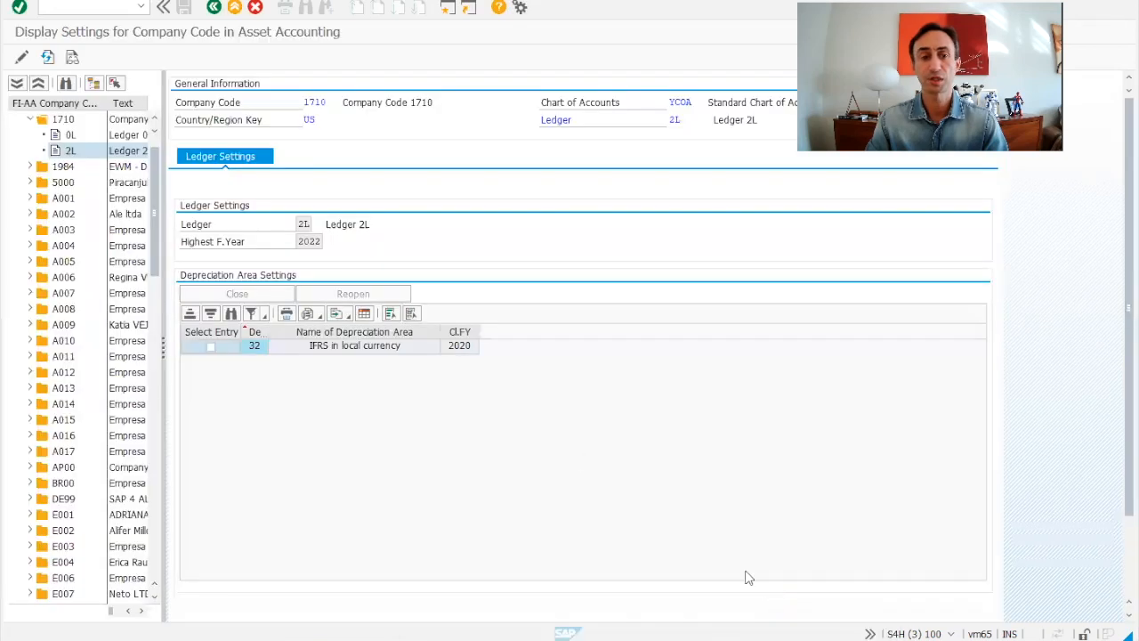
# Check ledger 0L's asset settings: highest fiscal year 2022 and Book Depreciation closed for 2020
pyautogui.click(68, 137)
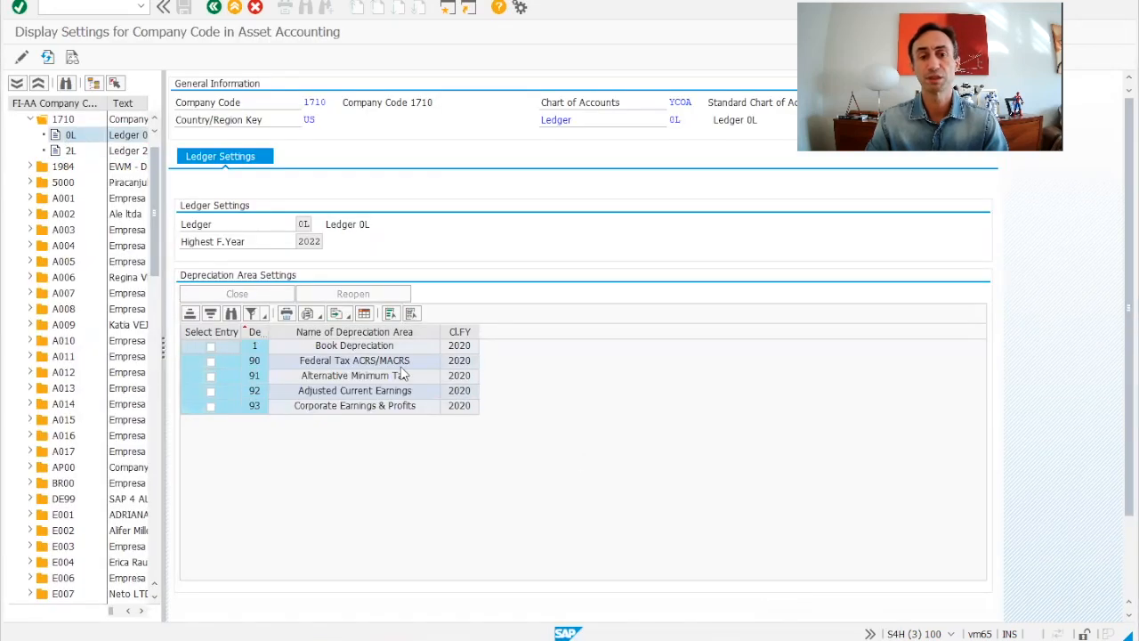
pyautogui.click(470, 351)
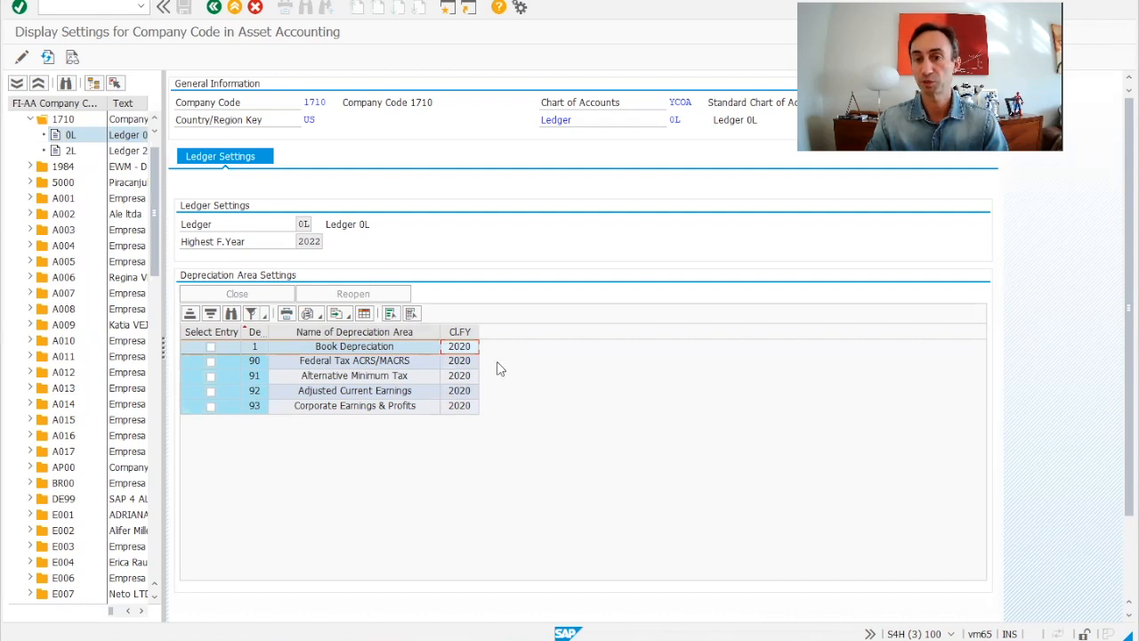
pyautogui.doubleClick(321, 241)
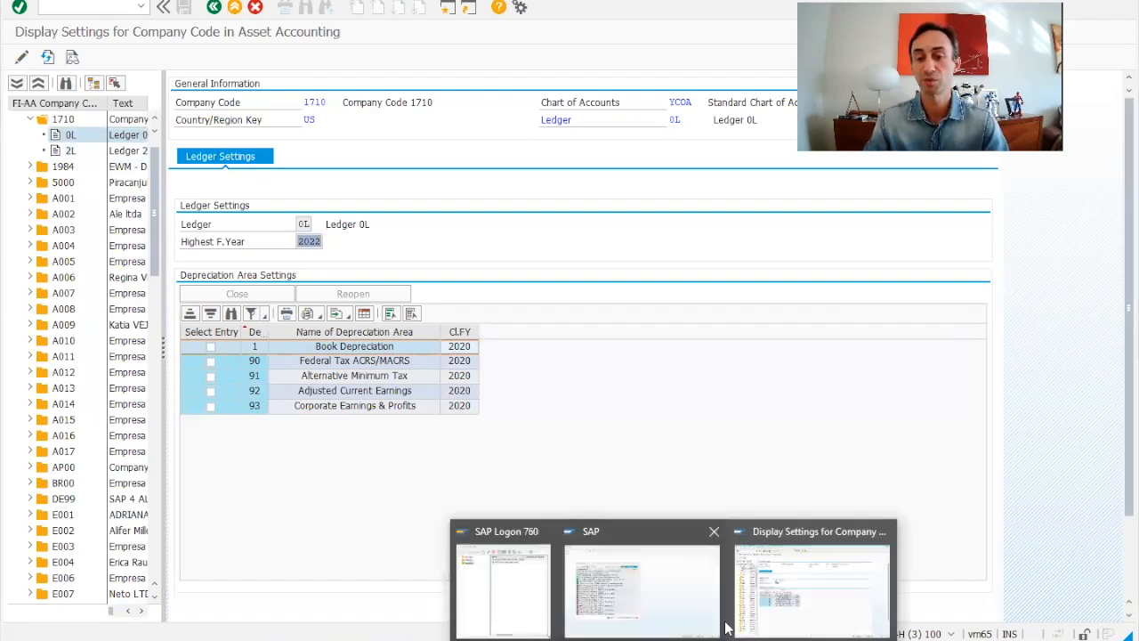
# Return to the carry-forward log listing 'Fiscal year 2021 already closed in area 01' errors
pyautogui.click(608, 637)
pyautogui.moveTo(608, 637)
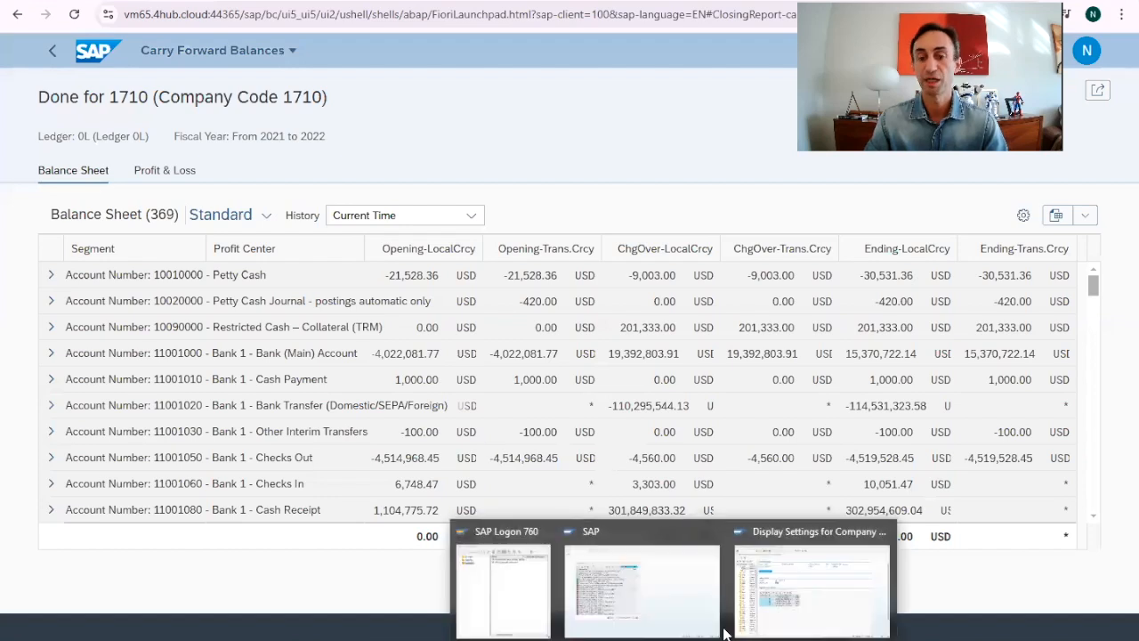
pyautogui.click(809, 569)
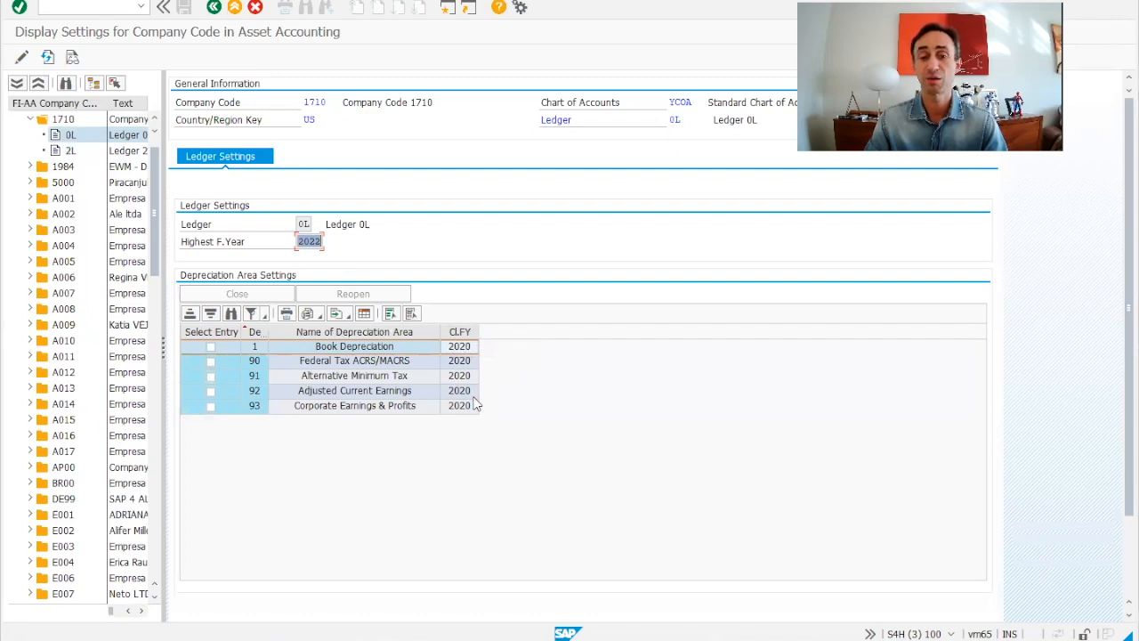
pyautogui.moveTo(609, 637)
pyautogui.click(641, 574)
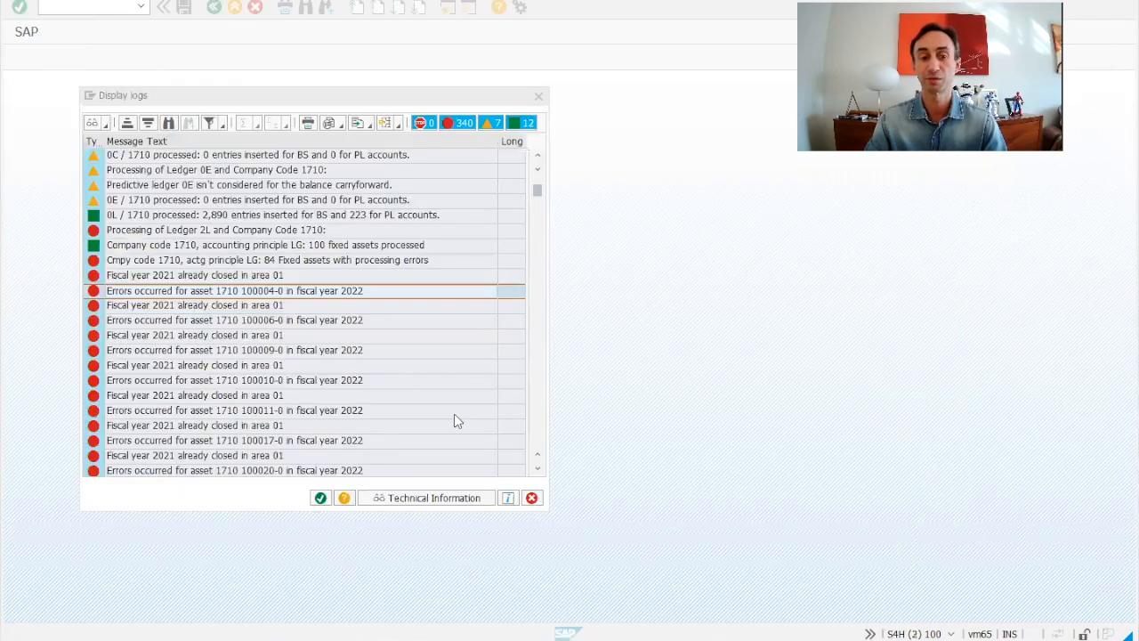